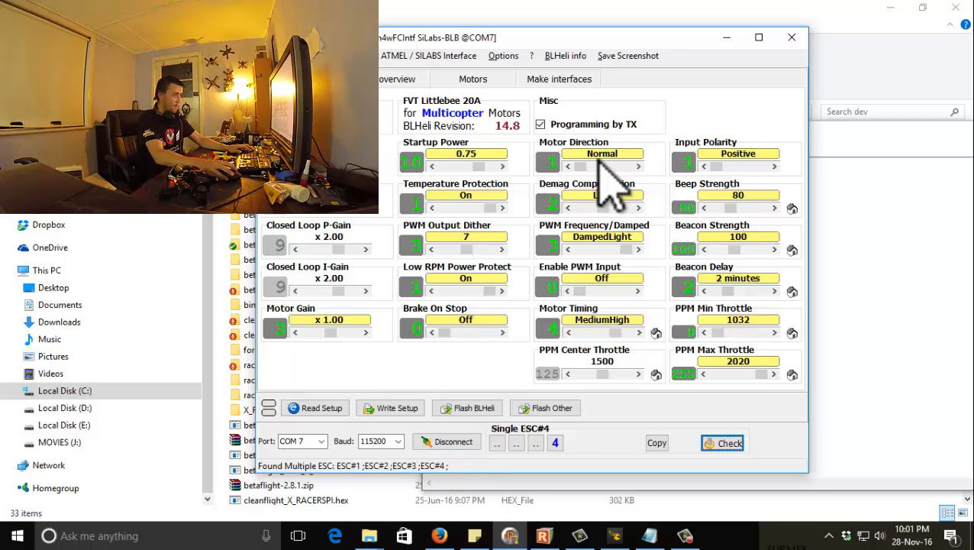
Disconnect from the ESCs, switch to Betaflight Configurator and connect to the flight controller on COM7 to view its motor outputs.
left_click(453, 442)
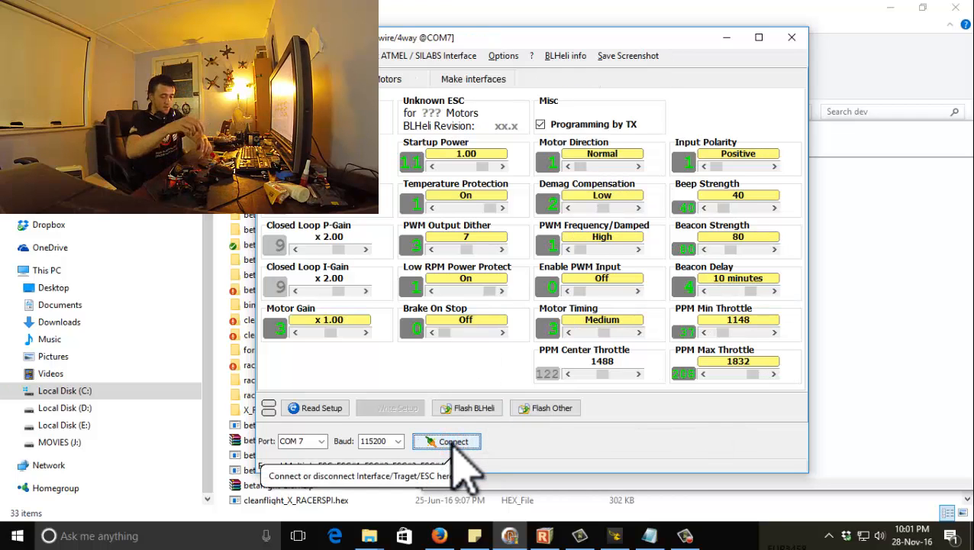
left_click(615, 535)
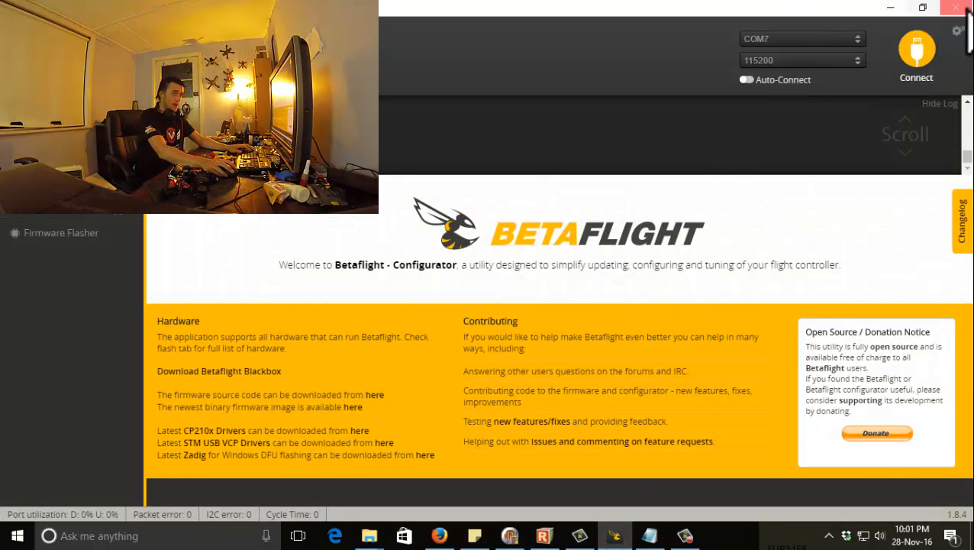
left_click(919, 51)
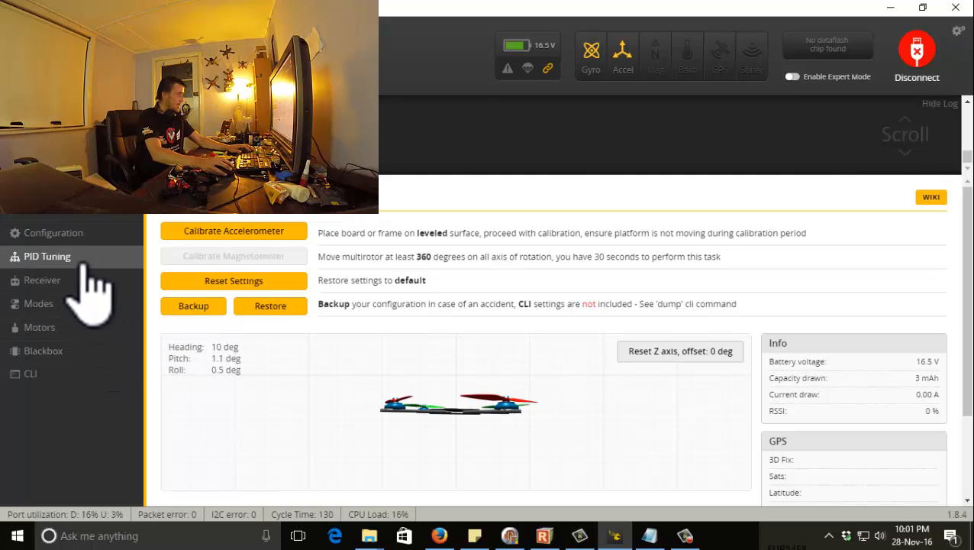
left_click(75, 323)
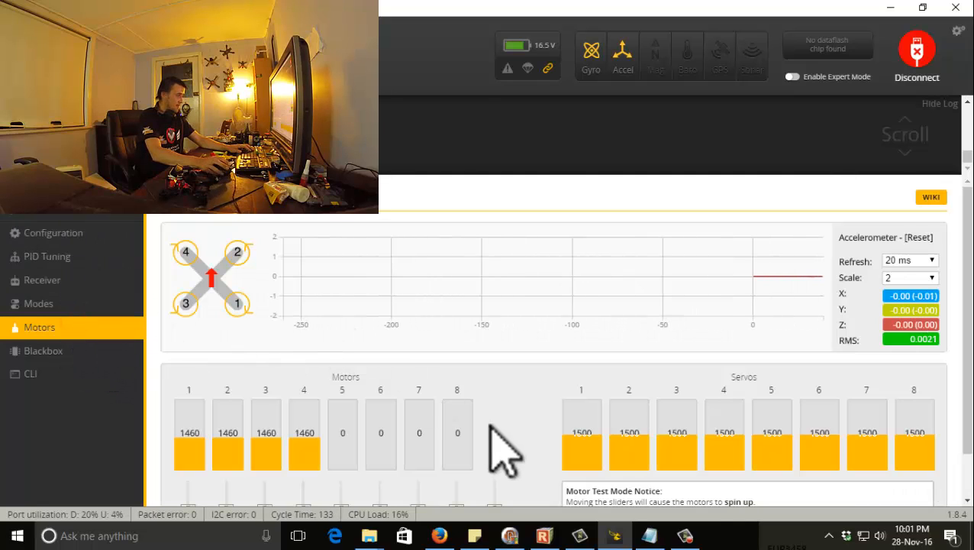
scroll(500, 452, "down", 2)
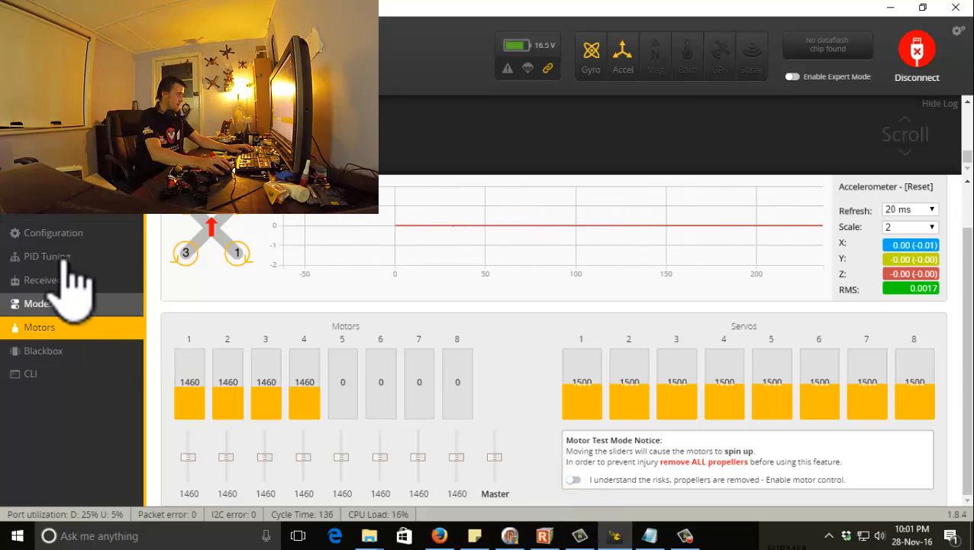
Disable the 3D mode feature in the flight controller configuration, then save and reboot.
left_click(67, 235)
scroll(616, 348, "down", 10)
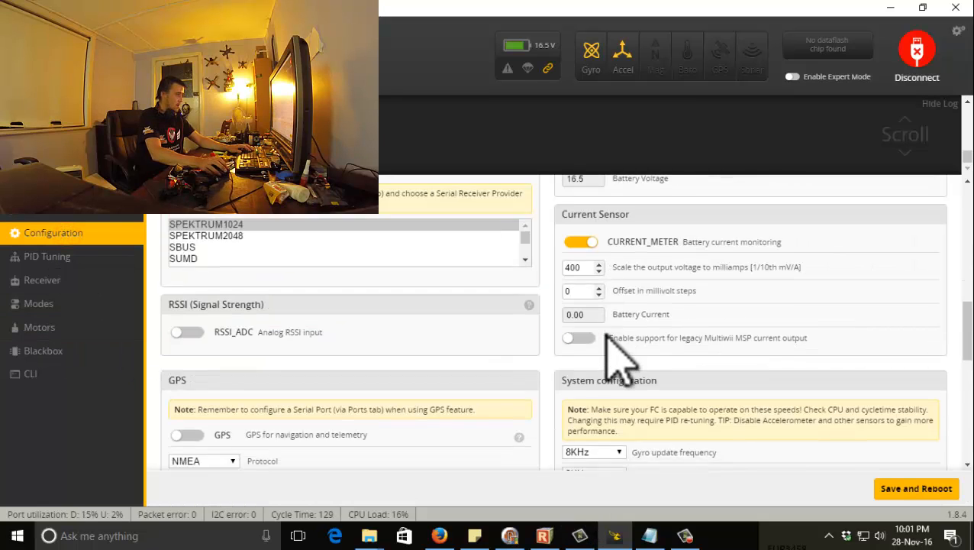
left_click(588, 347)
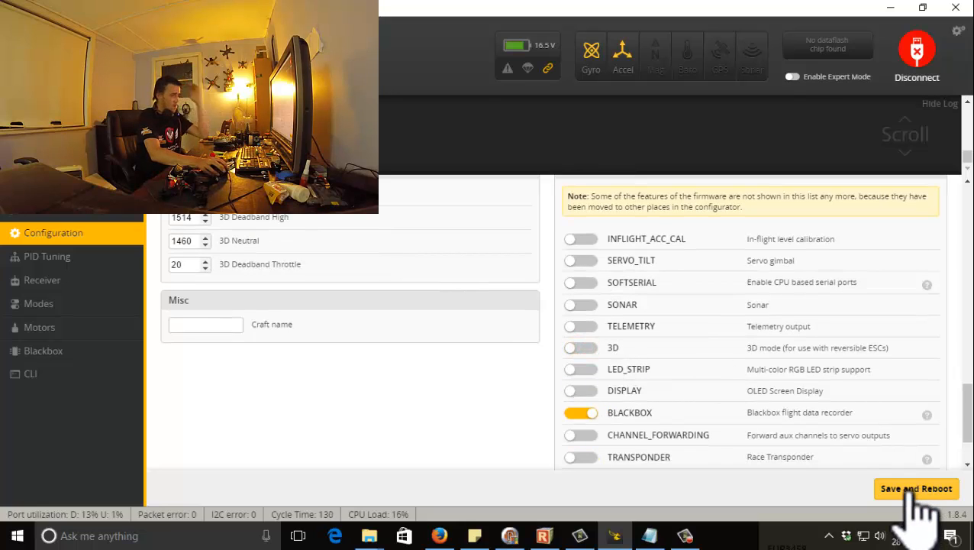
left_click(913, 493)
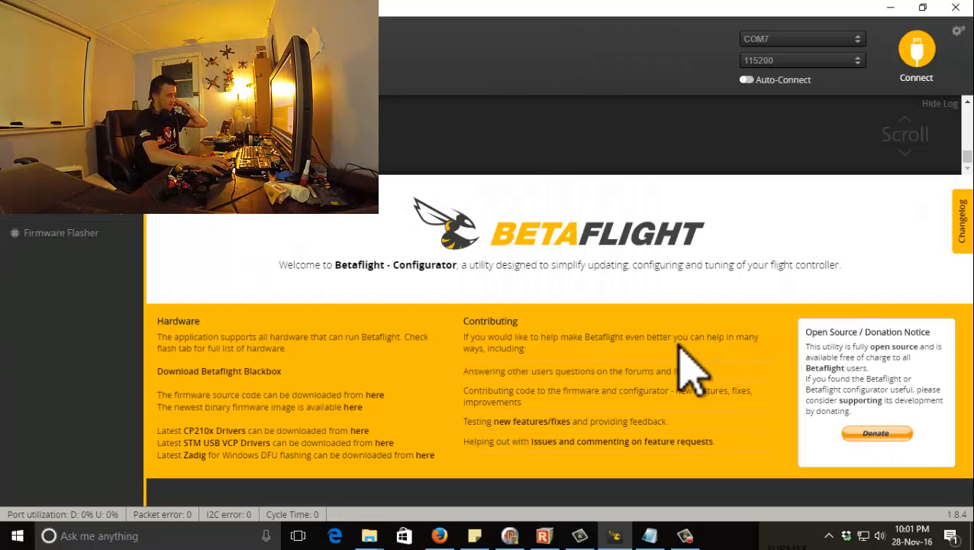
Reconnect to the flight controller and check the 3D feature's state in the configuration.
left_click(915, 49)
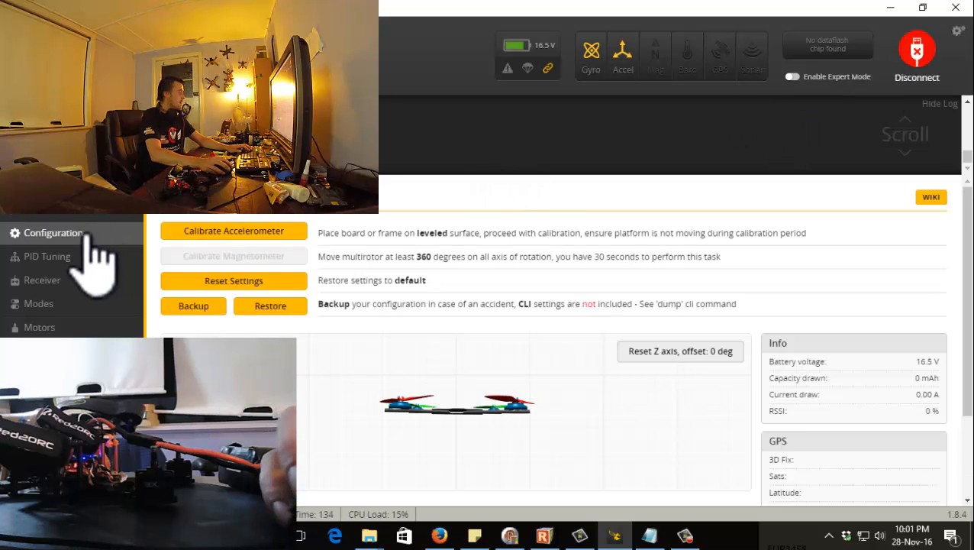
left_click(97, 232)
scroll(391, 294, "down", 5)
scroll(385, 273, "down", 3)
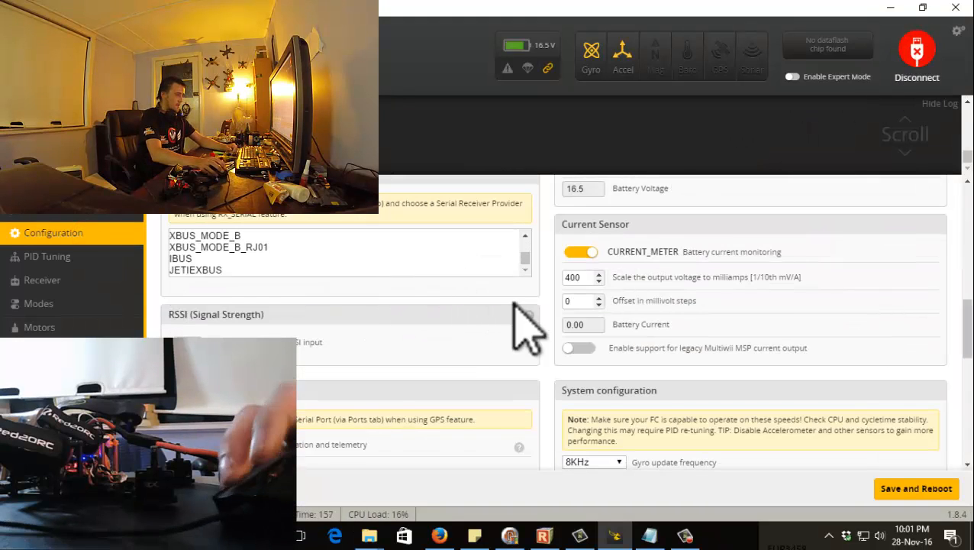
scroll(513, 308, "down", 10)
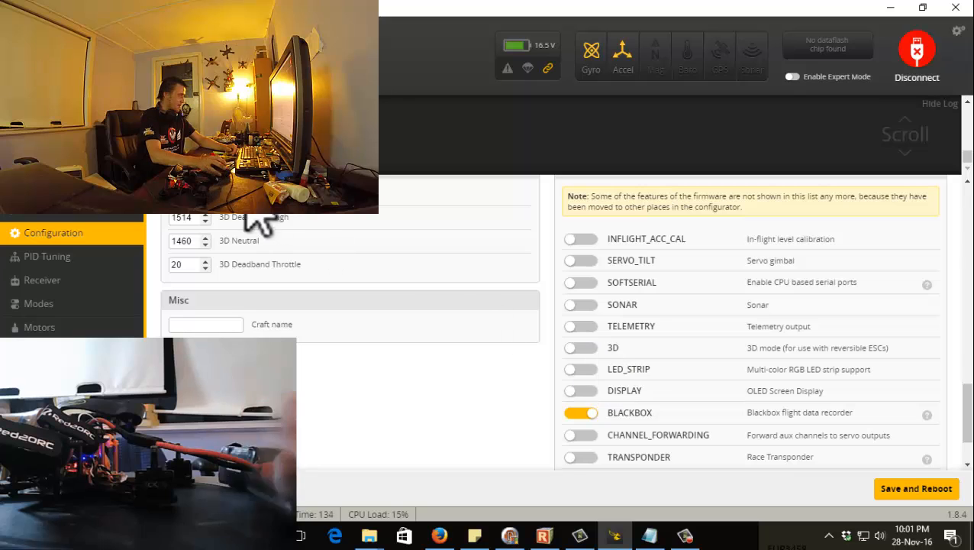
Enable motor control and test the motors with the master slider at about 1024, returning it to 1000.
left_click(65, 328)
scroll(504, 428, "down", 1)
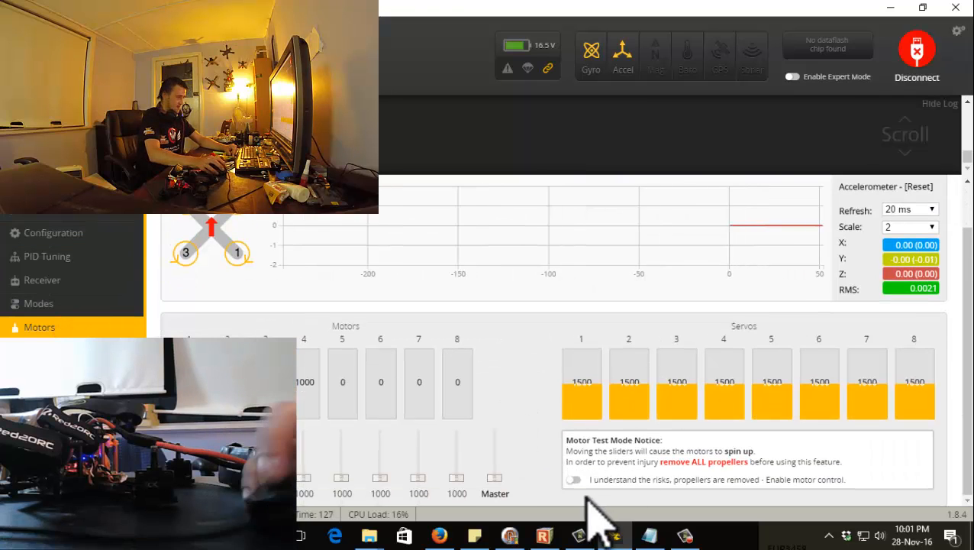
left_click(573, 479)
left_click_drag(495, 479, 495, 476)
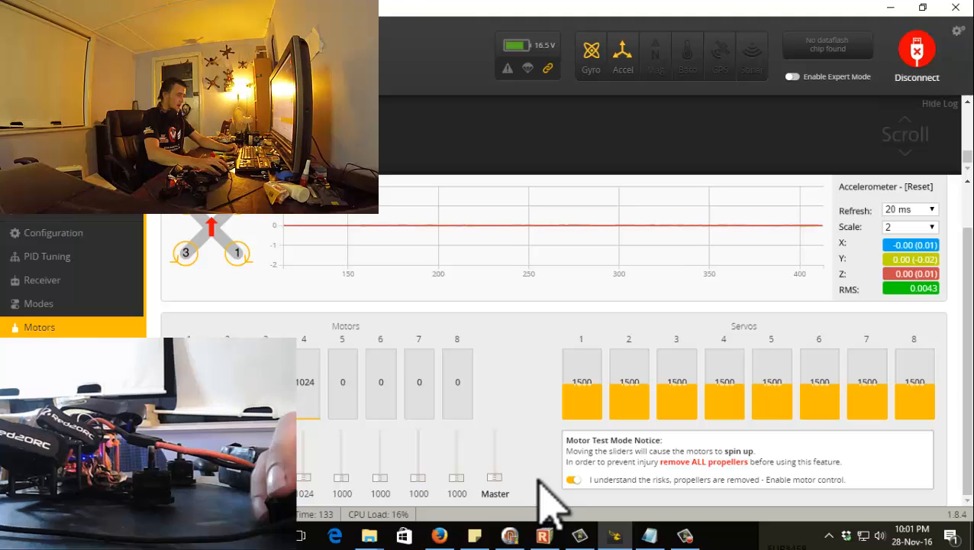
left_click(494, 478)
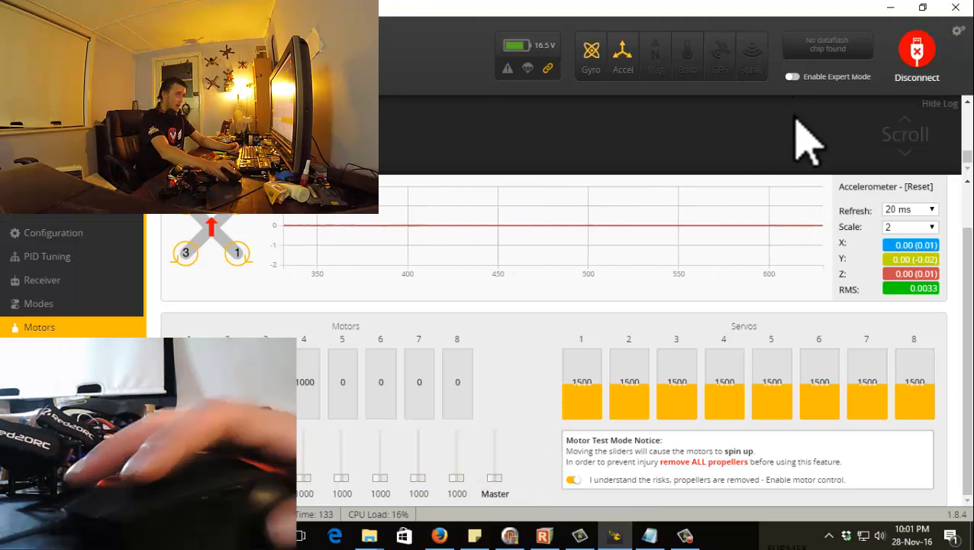
Disconnect and reconnect the flight controller, and view the motor outputs again.
left_click(917, 62)
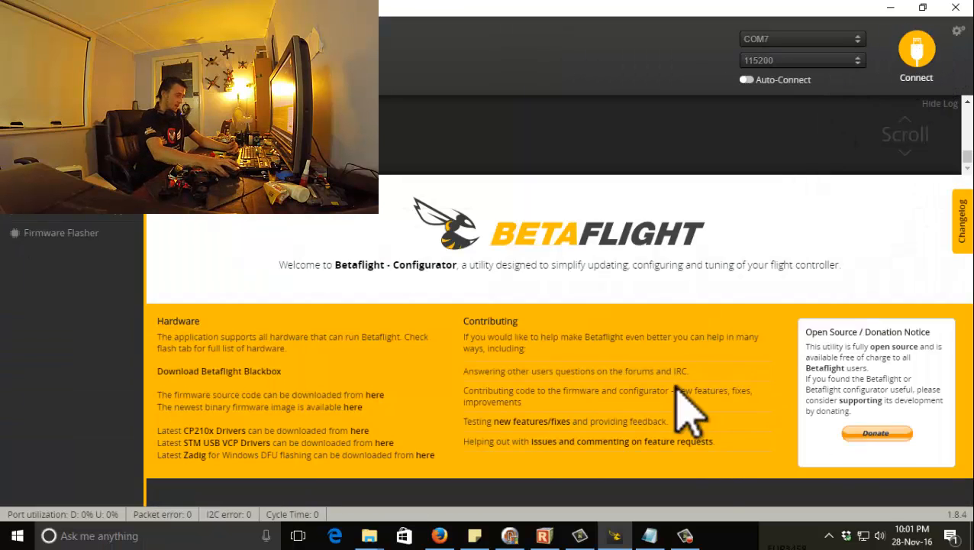
left_click(917, 65)
left_click(53, 328)
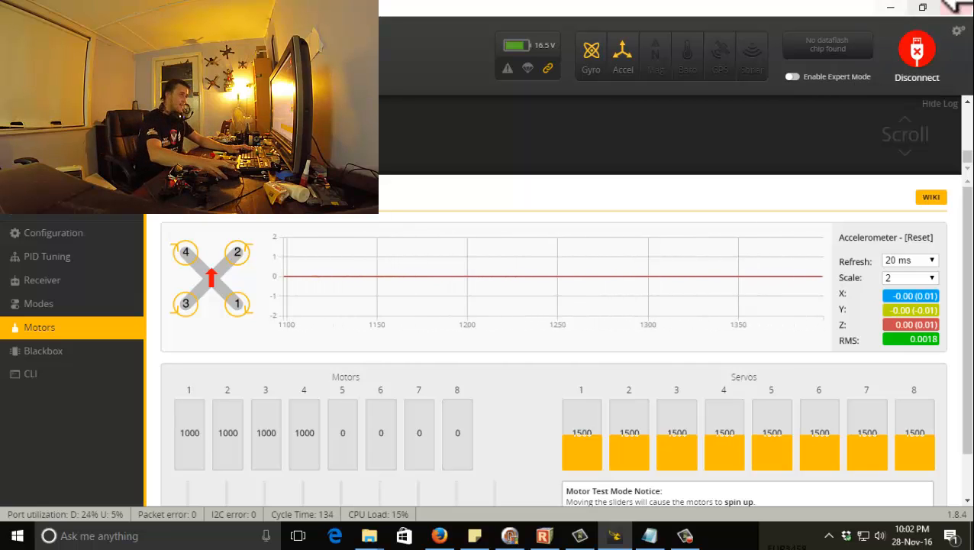
Disconnect the flight controller, switch to BLHeliSuite and read the setup of all four ESCs.
left_click(919, 53)
left_click(891, 8)
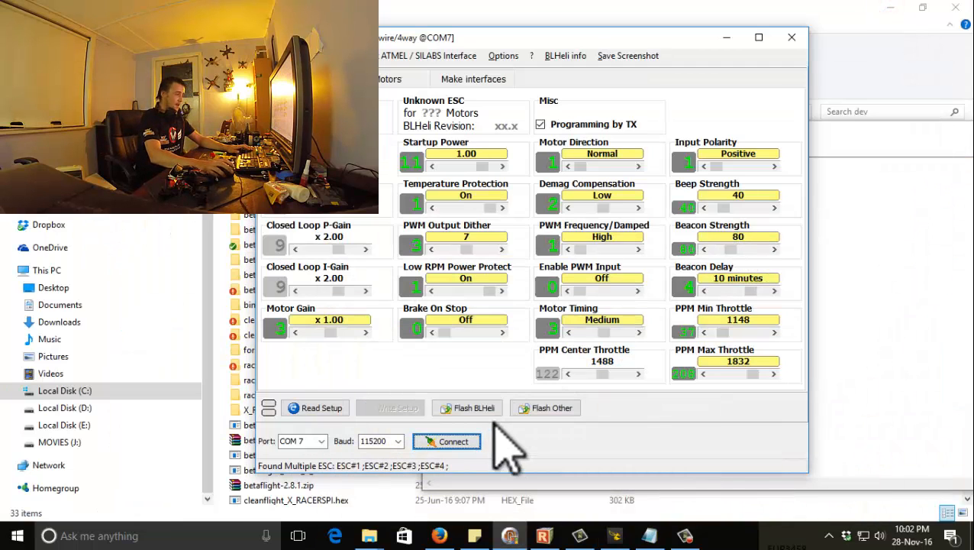
left_click(455, 441)
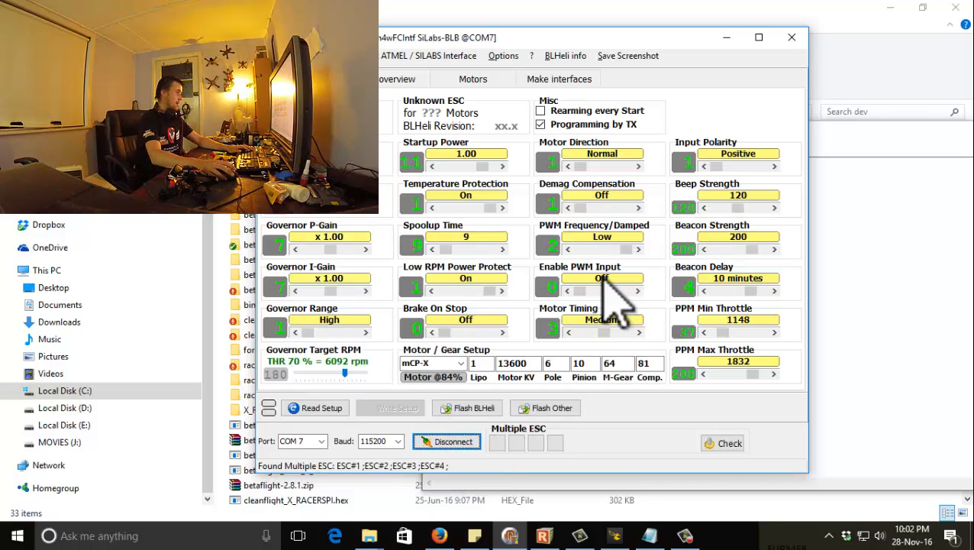
left_click(718, 443)
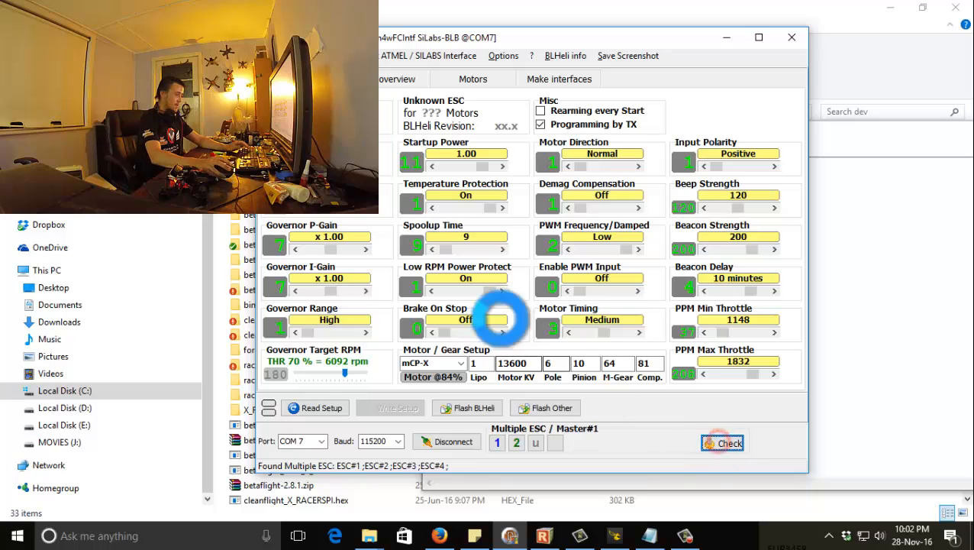
left_click(537, 358)
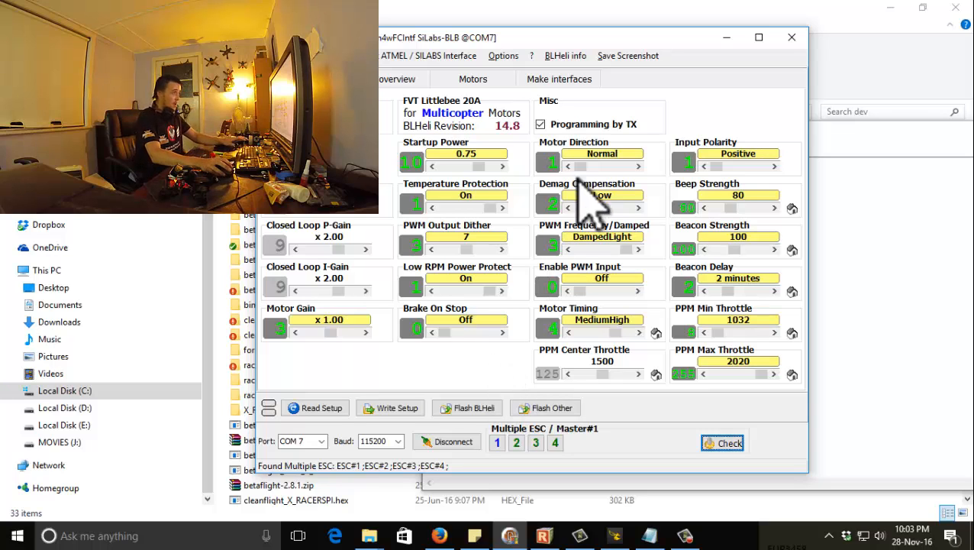
Set the motor direction to Bidirectional and write the setup to all four ESCs.
mouse_move(580, 165)
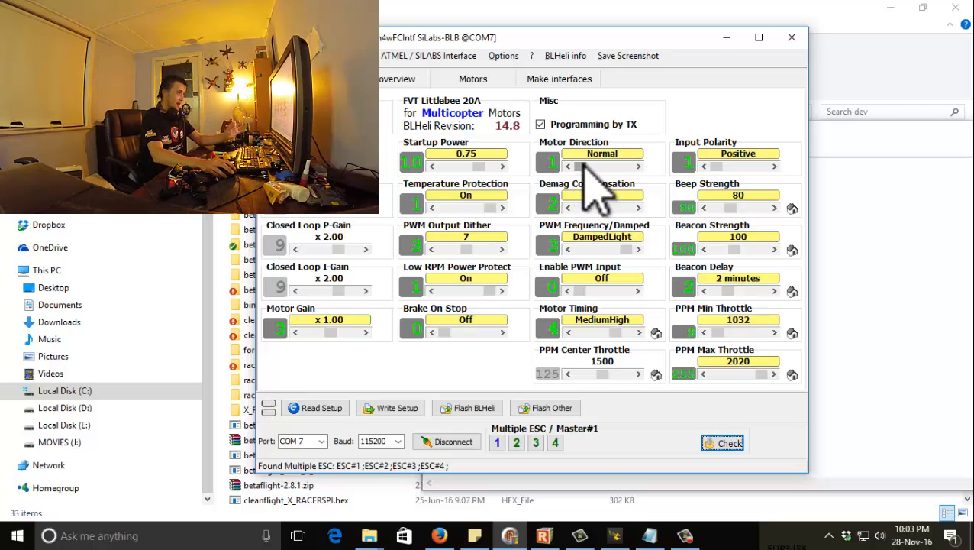
left_click_drag(582, 166, 631, 169)
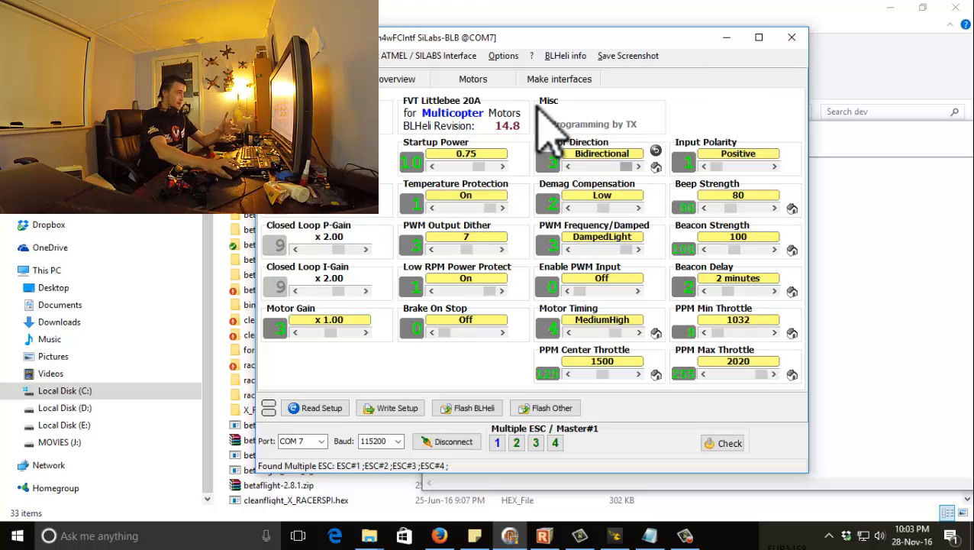
left_click(504, 56)
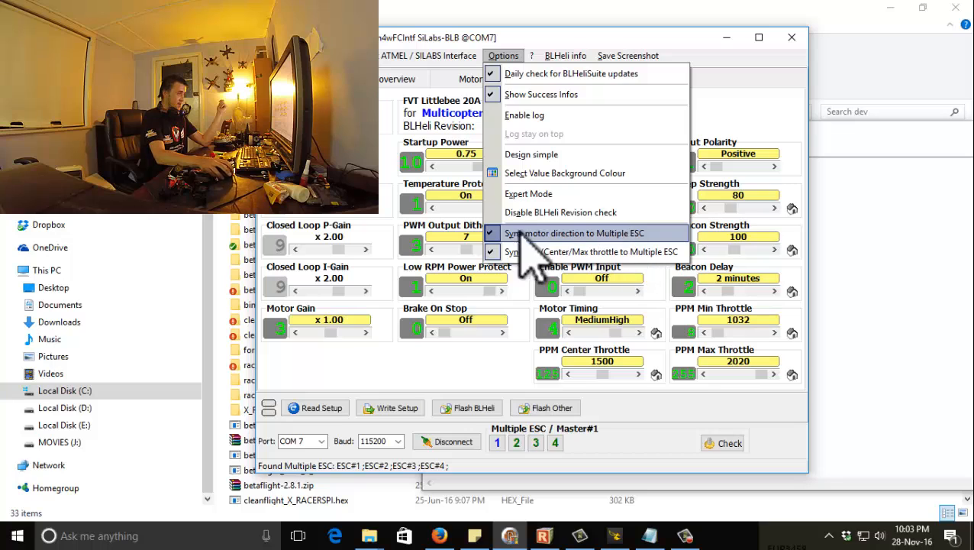
left_click(668, 44)
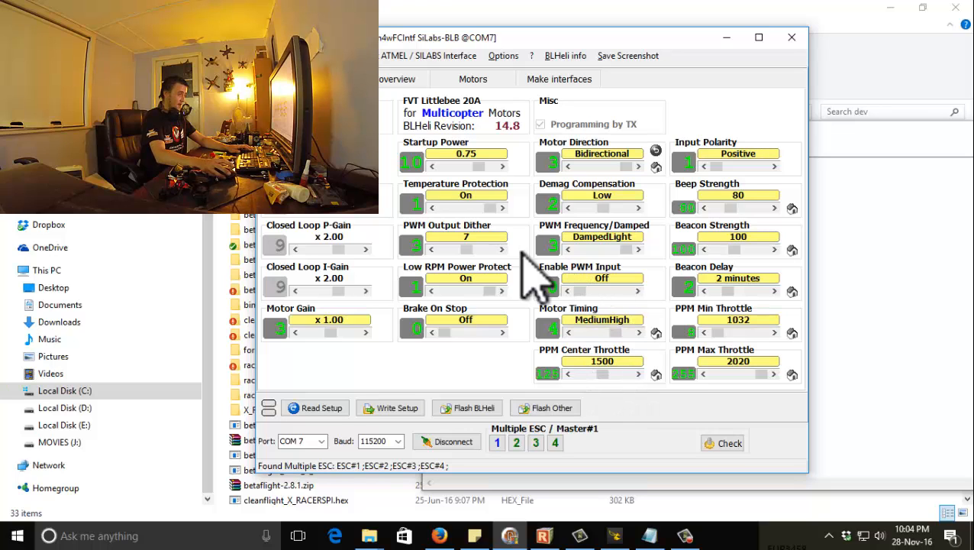
left_click(393, 408)
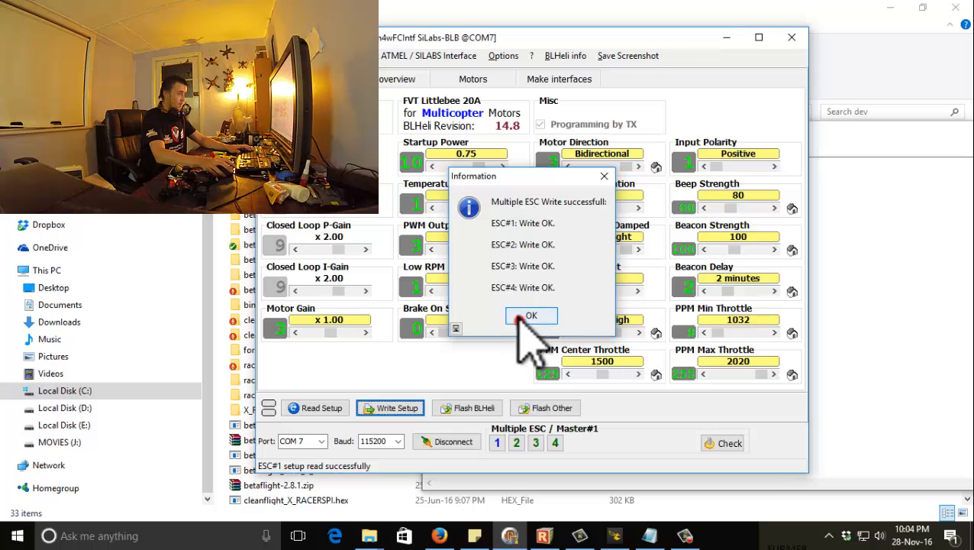
left_click(532, 315)
Disconnect the ESC interface, switch to Betaflight Configurator and connect to the flight controller.
left_click(456, 442)
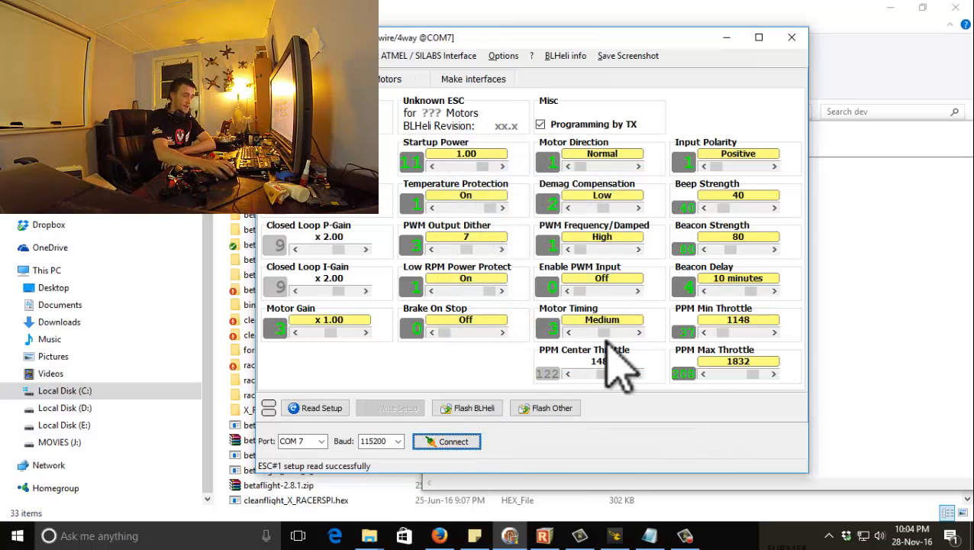
left_click(615, 536)
left_click(916, 52)
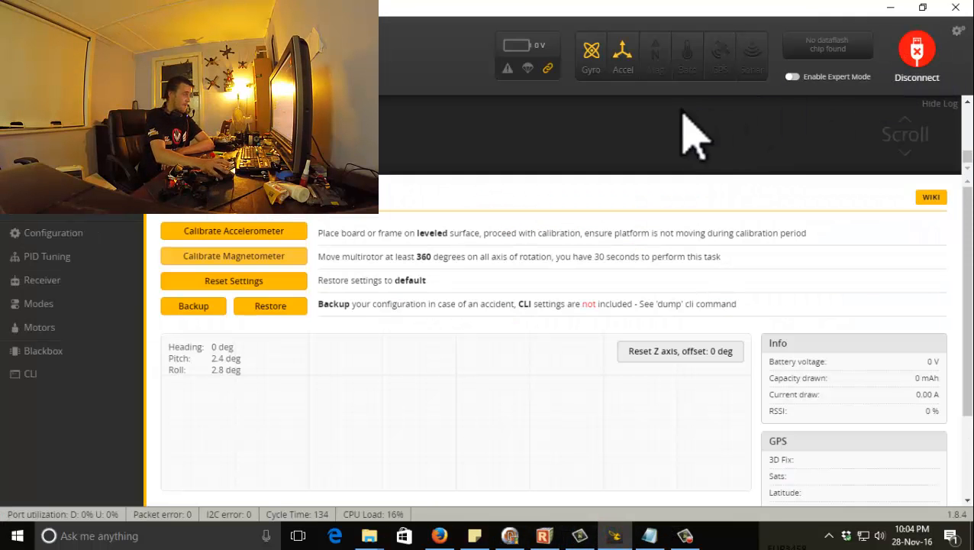
Enable the 3D mode feature for reversible ESCs in the configuration, then save and reboot.
left_click(76, 233)
scroll(665, 336, "down", 8)
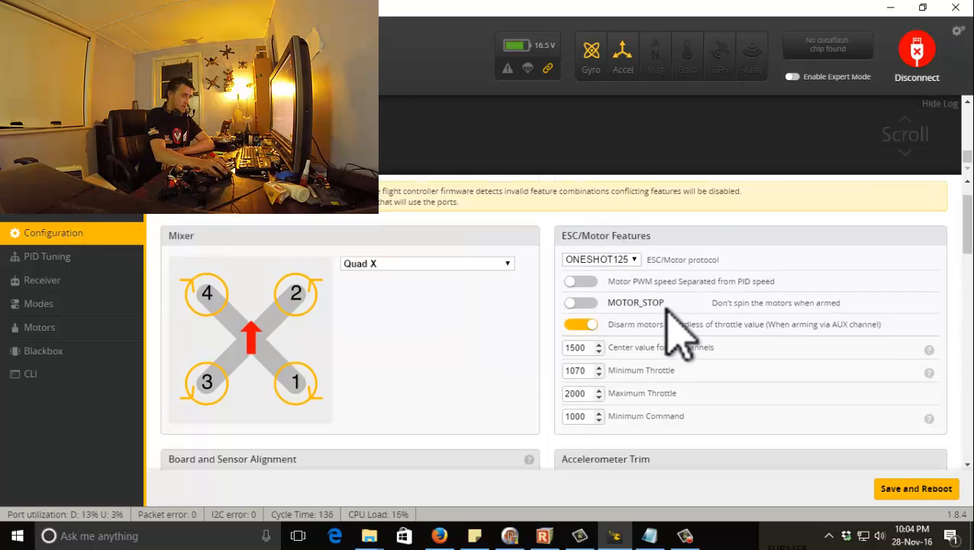
scroll(626, 321, "up", 3)
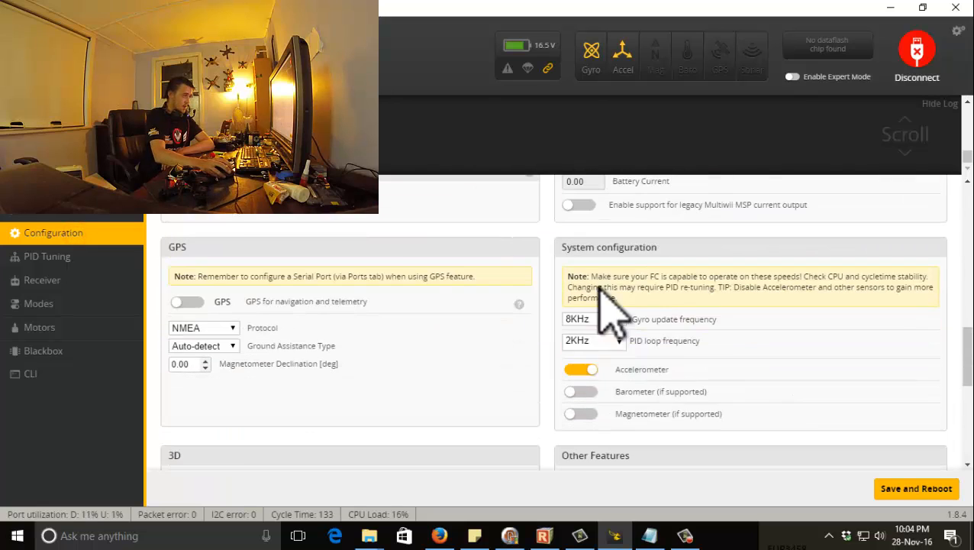
scroll(588, 359, "down", 4)
left_click(581, 347)
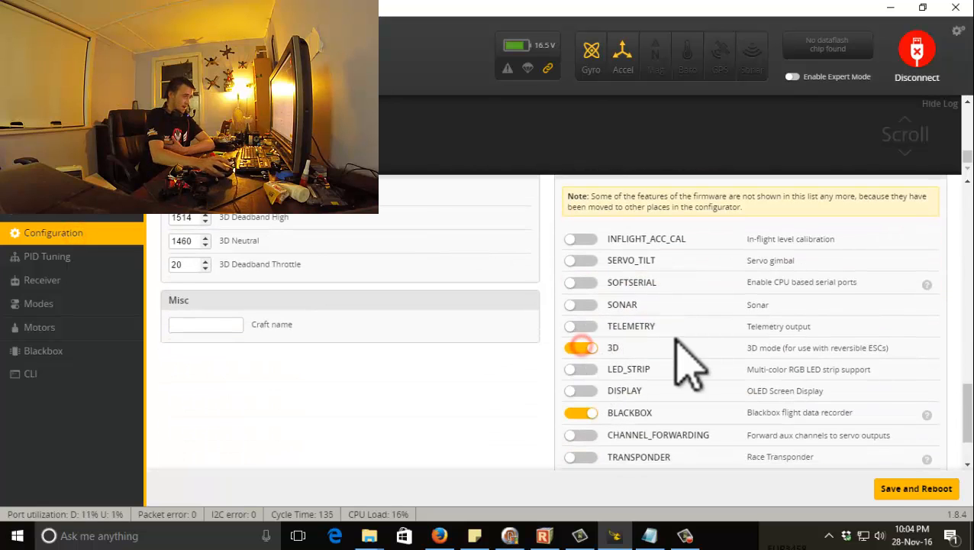
left_click(898, 489)
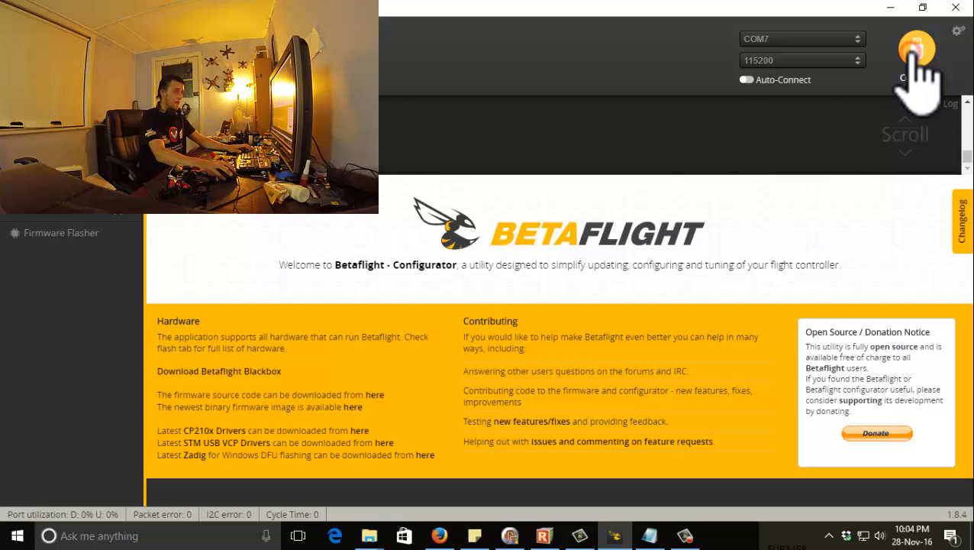
Reconnect to the flight controller and examine the 3D deadband and neutral settings in the configuration.
left_click(920, 73)
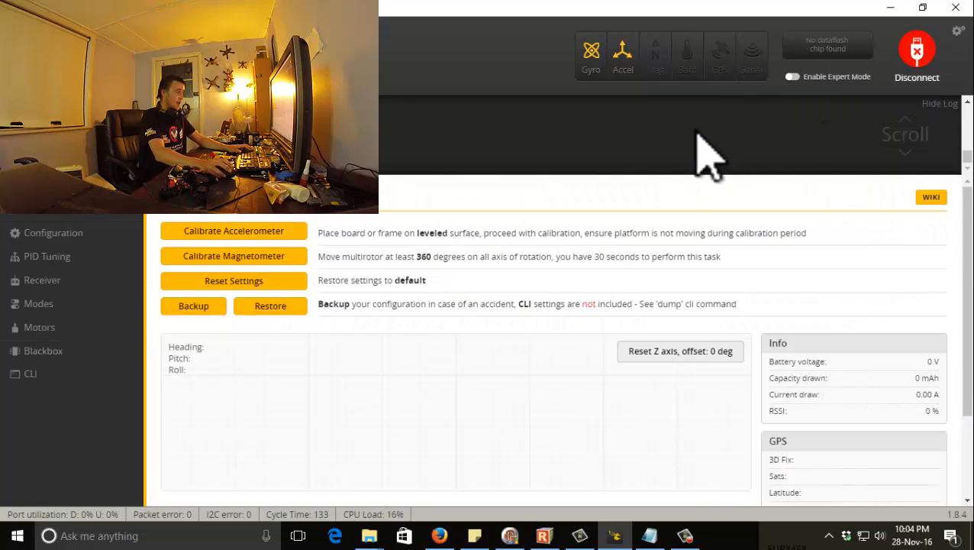
left_click(112, 234)
scroll(519, 336, "down", 10)
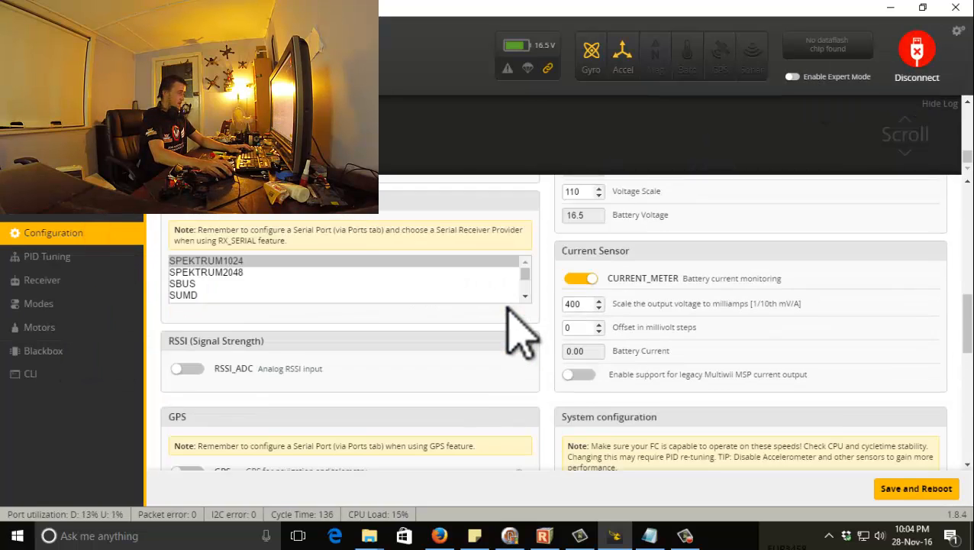
scroll(519, 336, "down", 1)
scroll(507, 307, "down", 10)
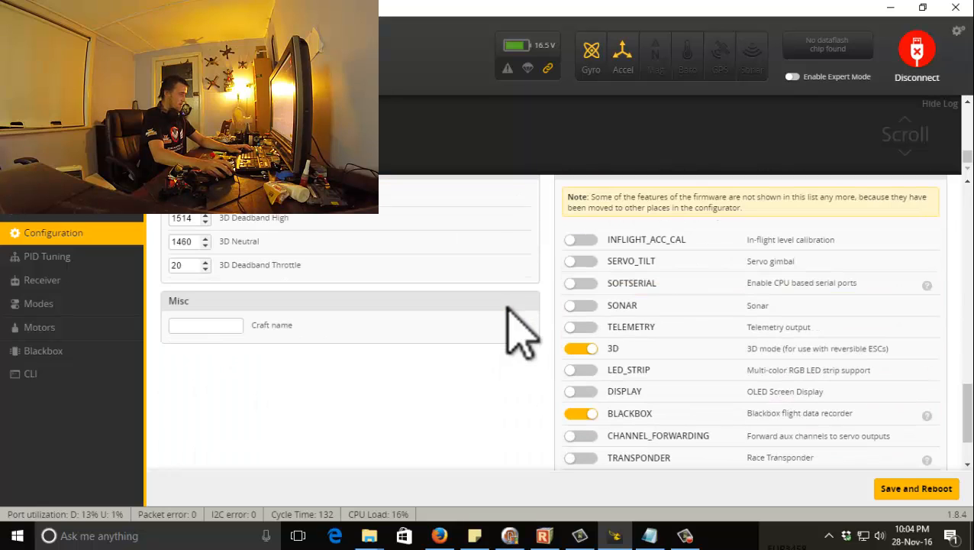
scroll(509, 310, "up", 3)
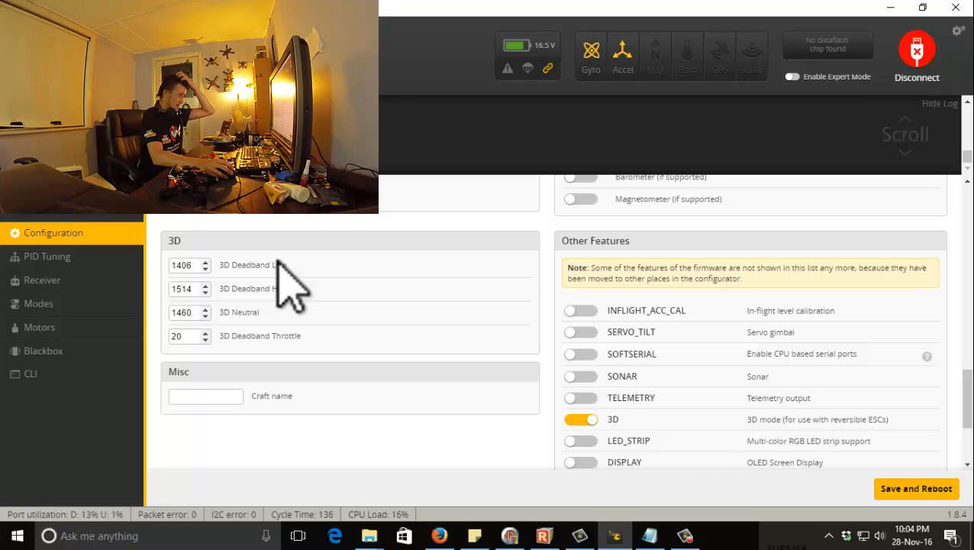
Switch to Firefox and read the 3d_deadband_throttle description on the GitHub page, then return to the configurator.
left_click(440, 534)
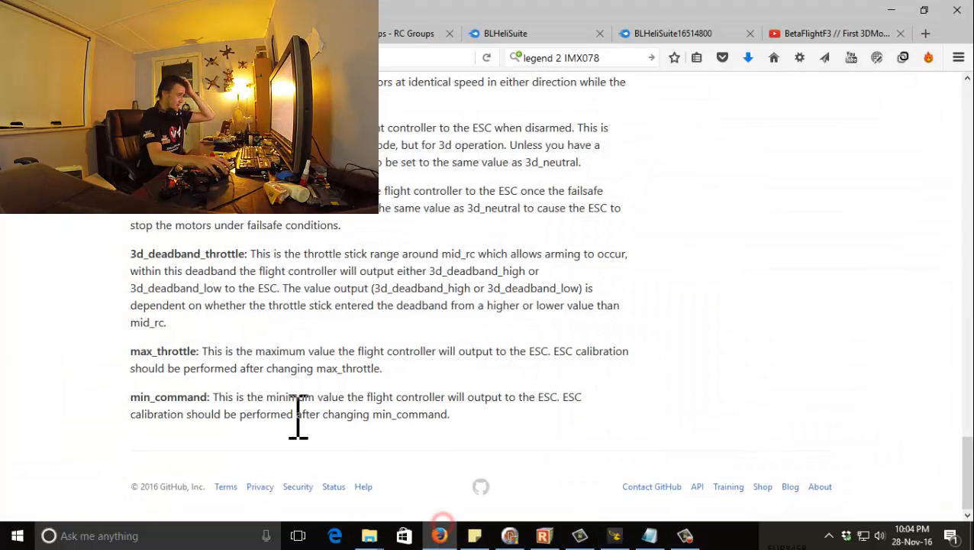
left_click_drag(183, 327, 254, 239)
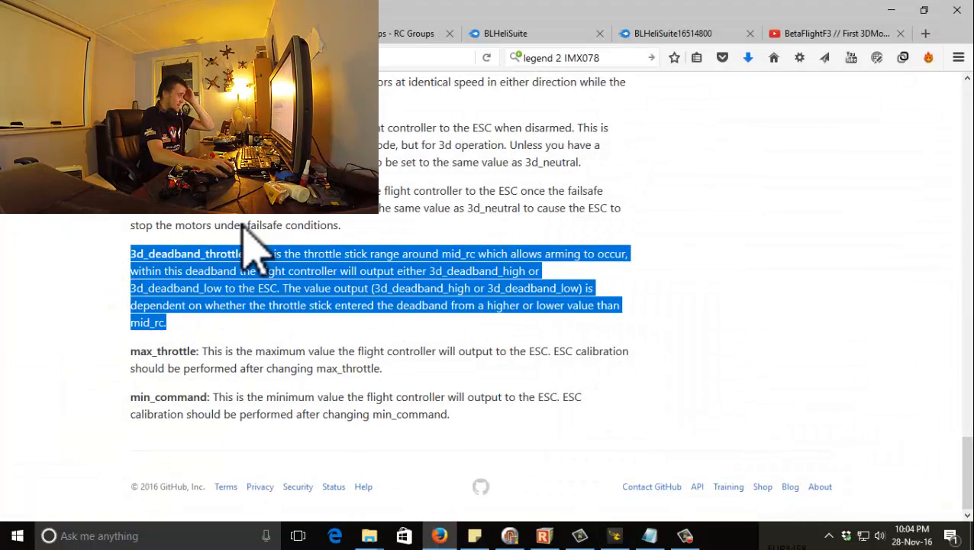
left_click(890, 10)
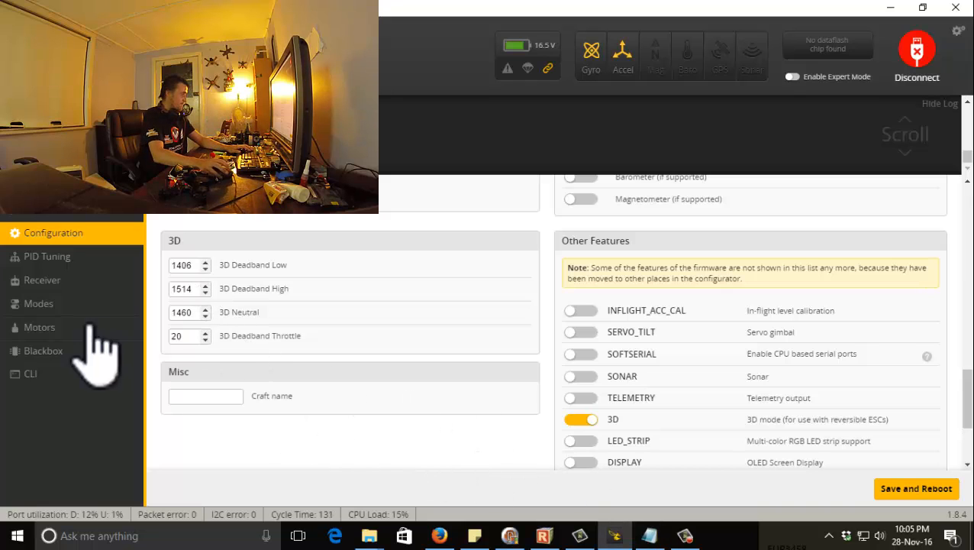
Close the old untitled Notepad note without saving and open a fresh blank one.
right_click(650, 536)
left_click(623, 502)
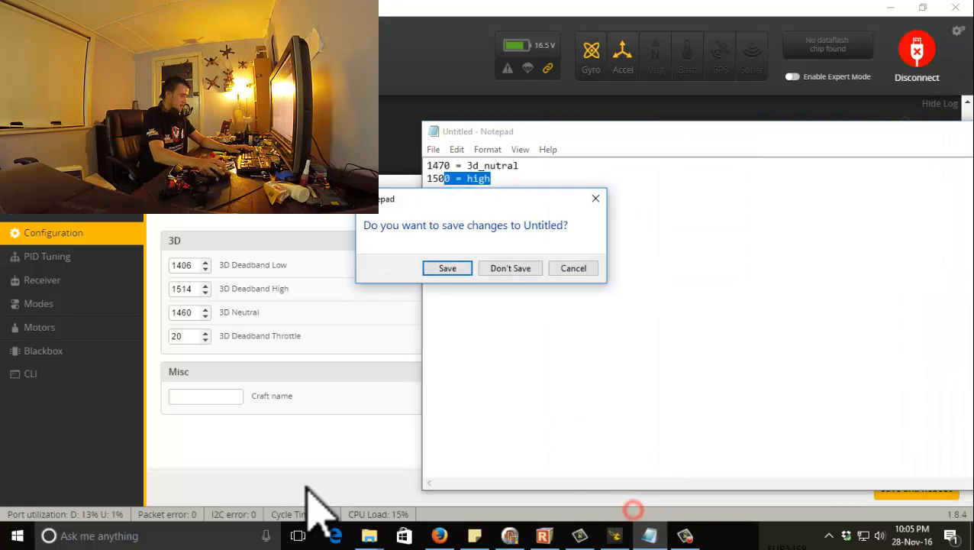
left_click(510, 269)
left_click(16, 535)
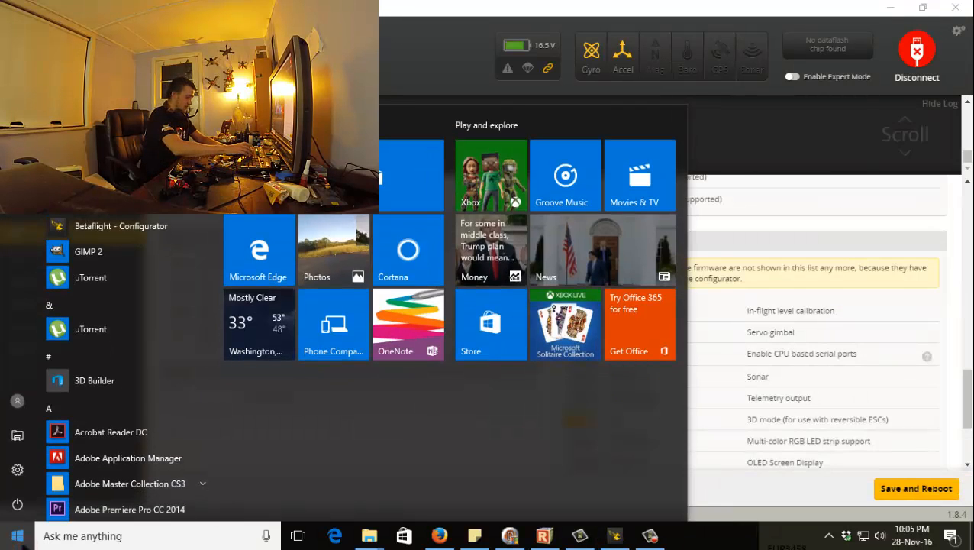
type("note")
left_click(100, 229)
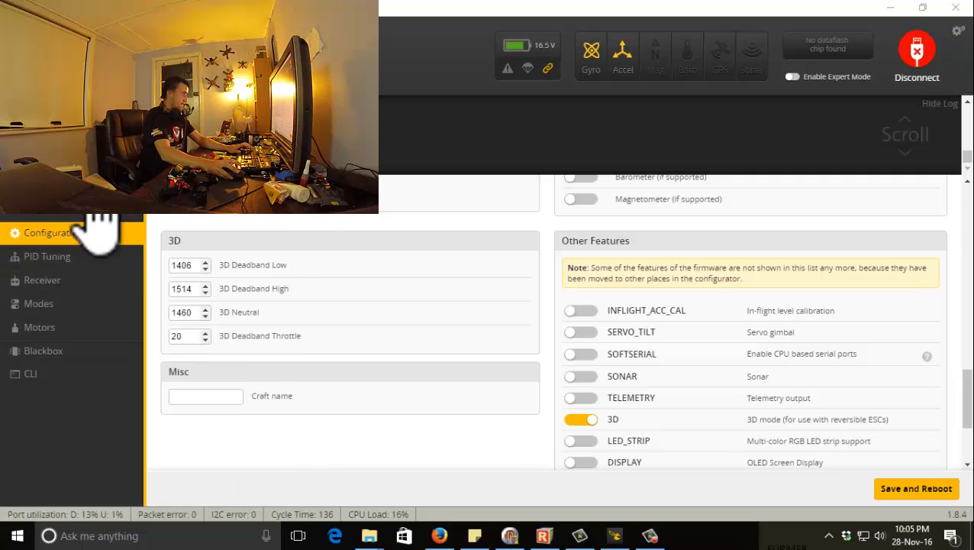
left_click(84, 419)
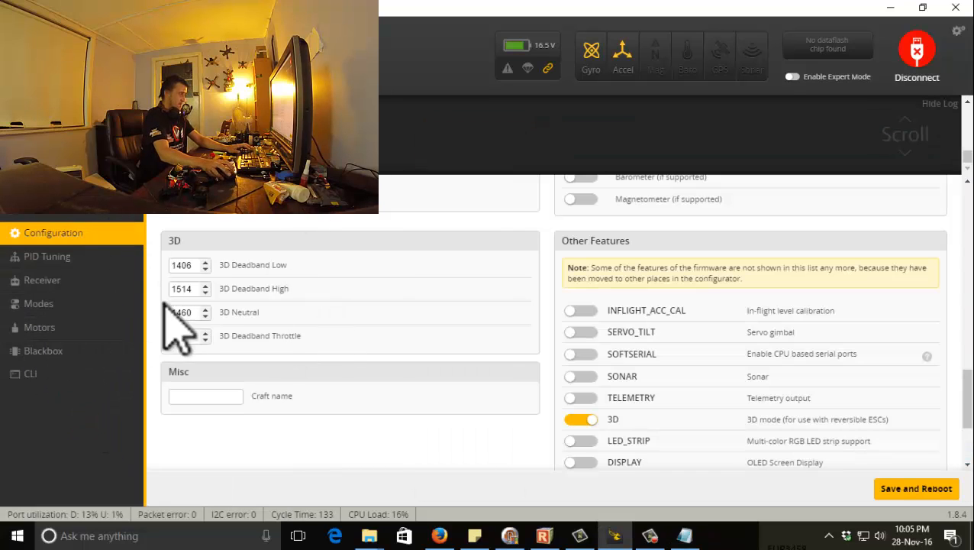
Bring up the motor test controls and enable motor control, acknowledging that the propellers are removed.
left_click(64, 329)
scroll(473, 428, "down", 2)
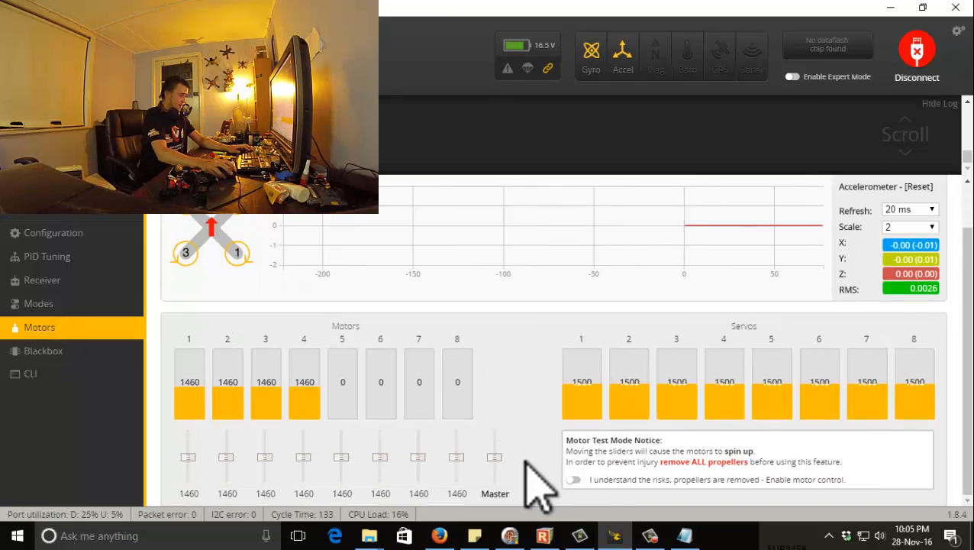
left_click(572, 479)
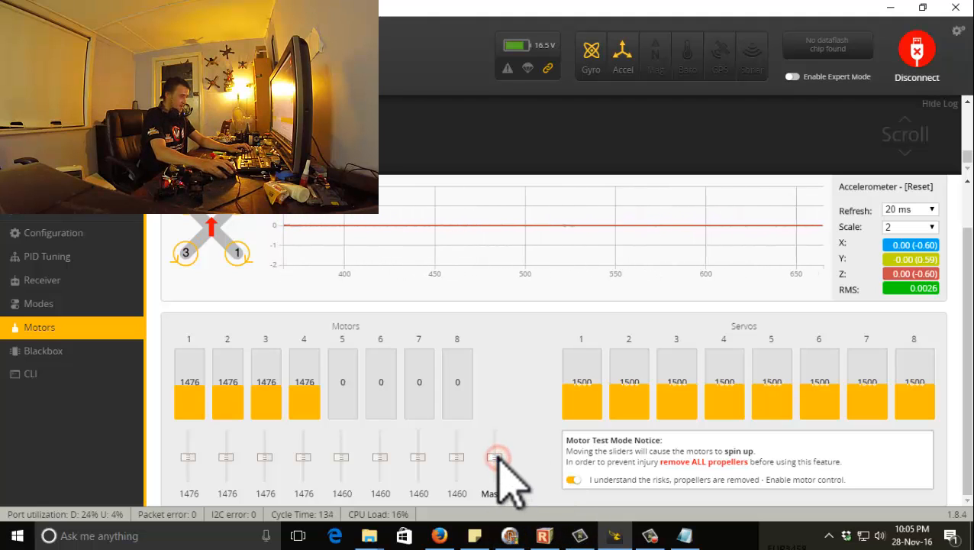
Adjust the master motor output to 1475, write "1475 = mid" in Notepad and return to the motor test.
left_click_drag(499, 458, 498, 456)
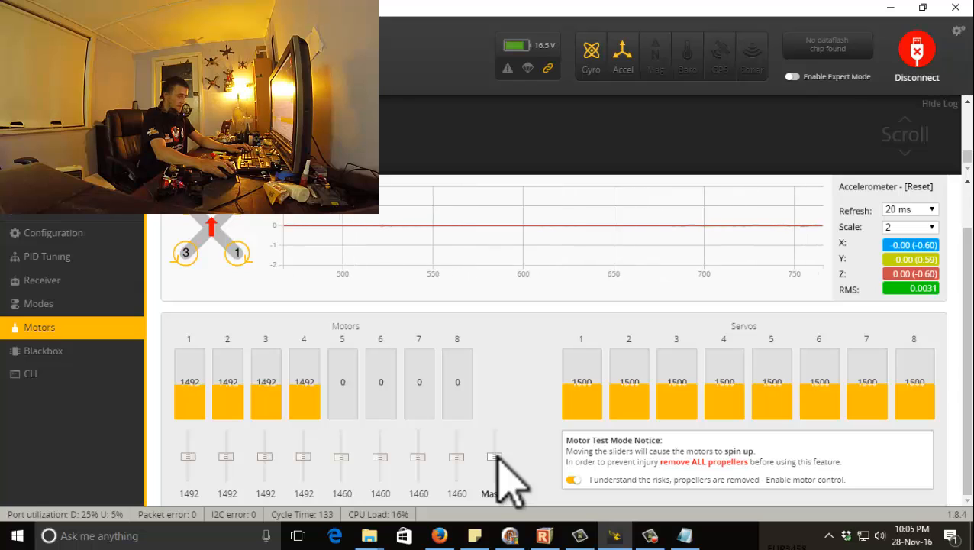
left_click_drag(498, 456, 498, 459)
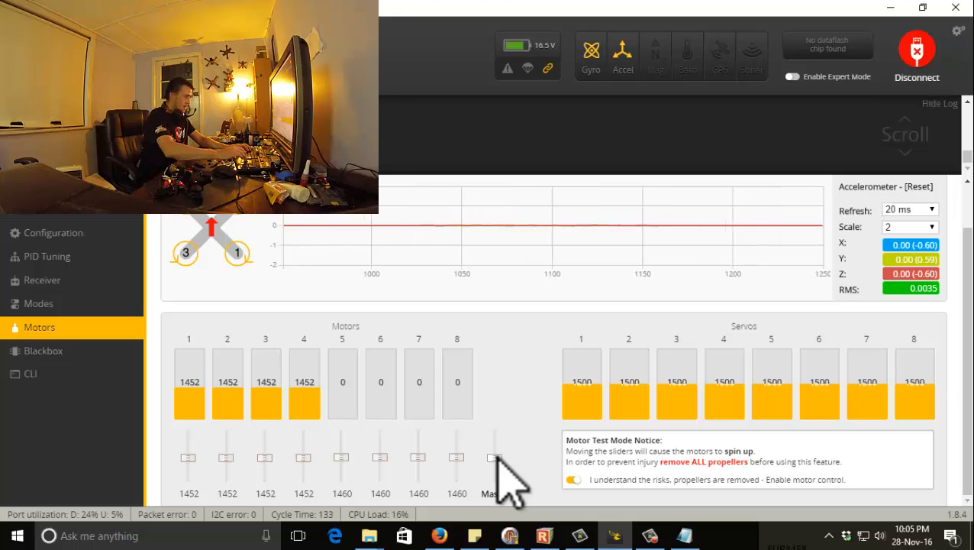
scroll(495, 456, "up", 4)
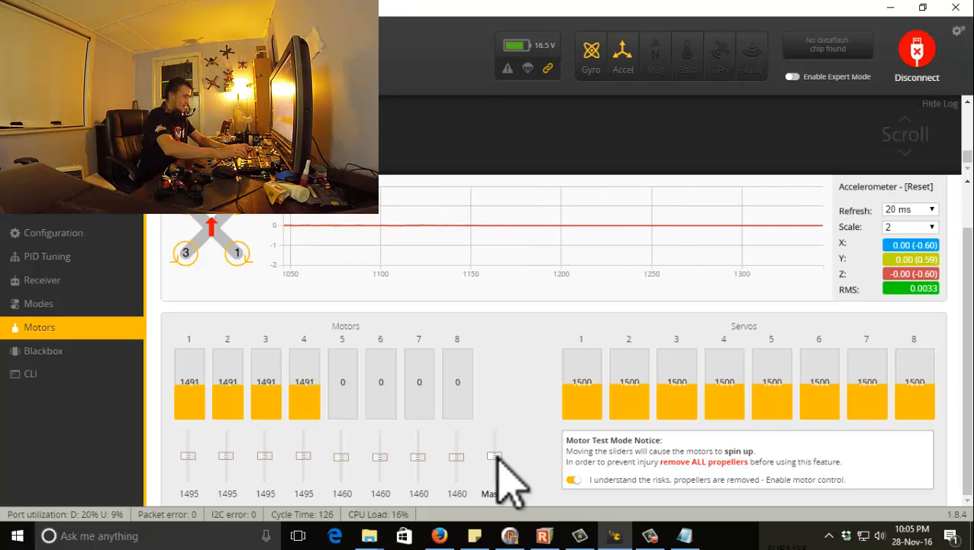
scroll(497, 456, "down", 4)
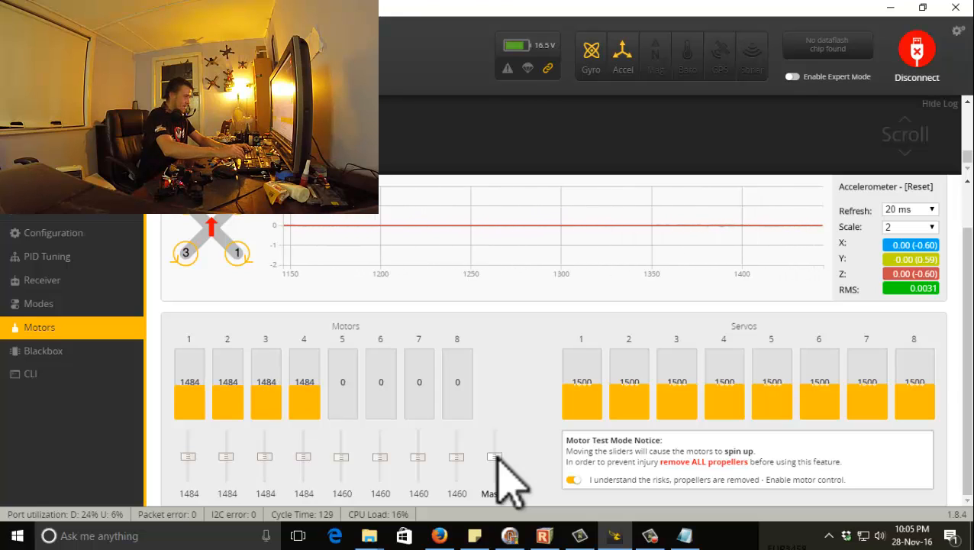
scroll(497, 457, "down", 2)
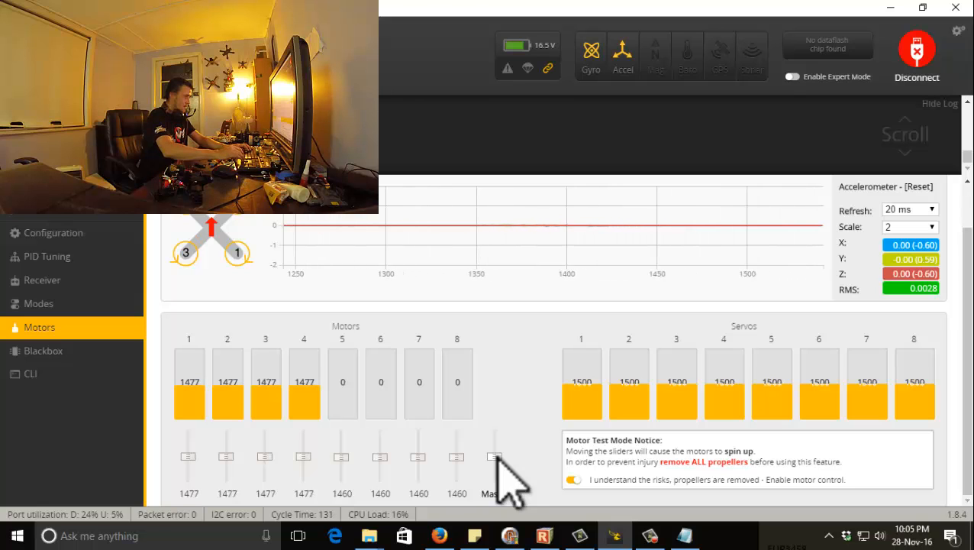
scroll(498, 457, "down", 1)
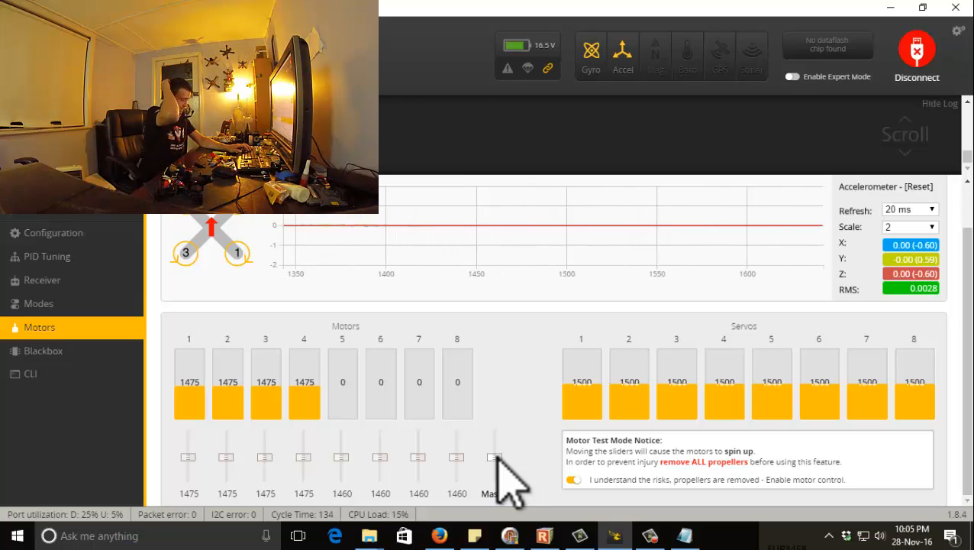
left_click(684, 535)
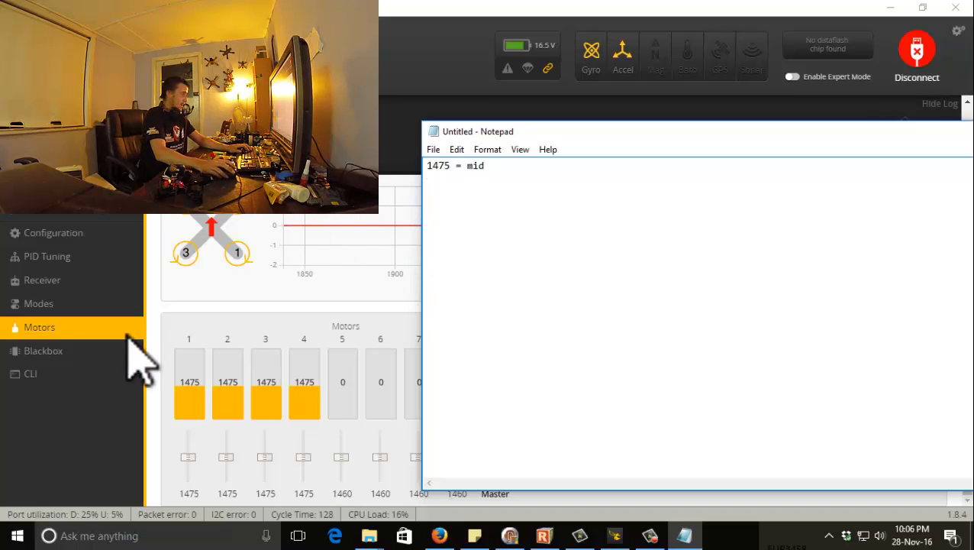
left_click(197, 320)
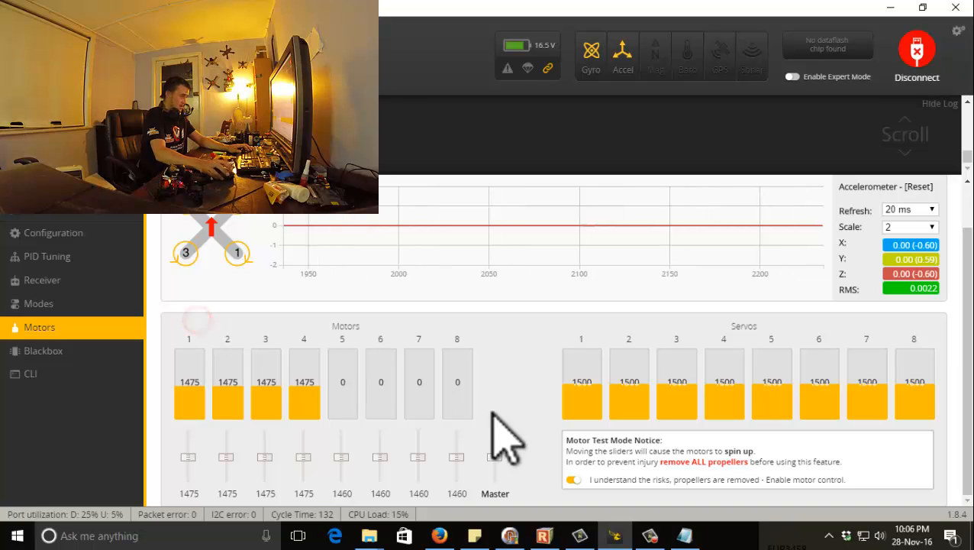
Fine-tune the master motor output around 1484 to 1498 and settle it at 1500 for the high threshold.
left_click(495, 457)
left_click_drag(495, 457, 494, 456)
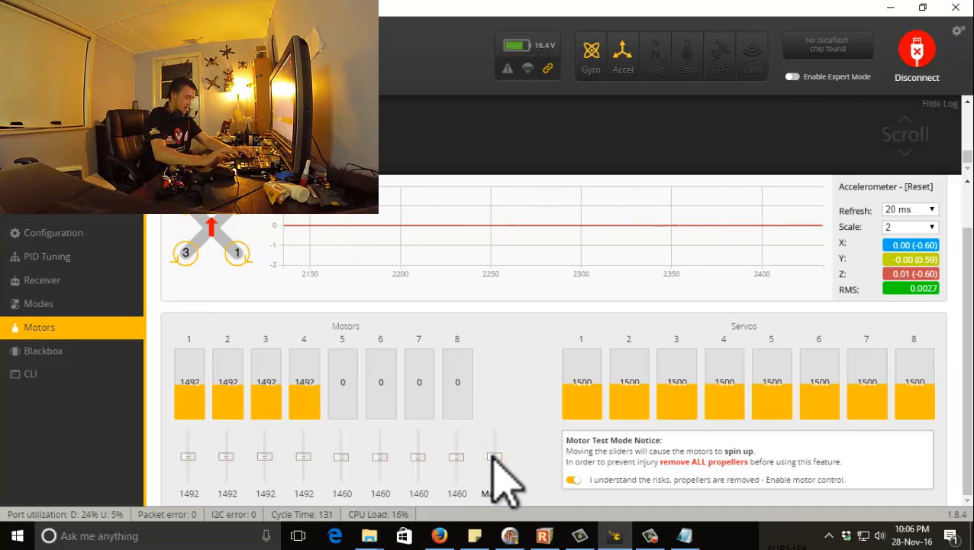
key("Down")
key("Down")
key("Down")
key("Down")
key("Down")
key("Down")
key("Down")
key("Down")
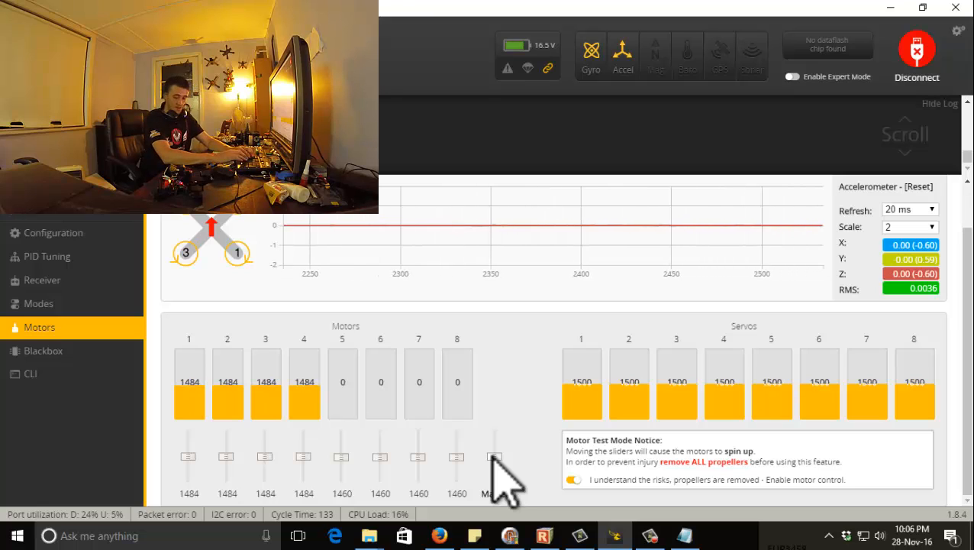
key("Up")
key("Up")
key("Up")
key("Up")
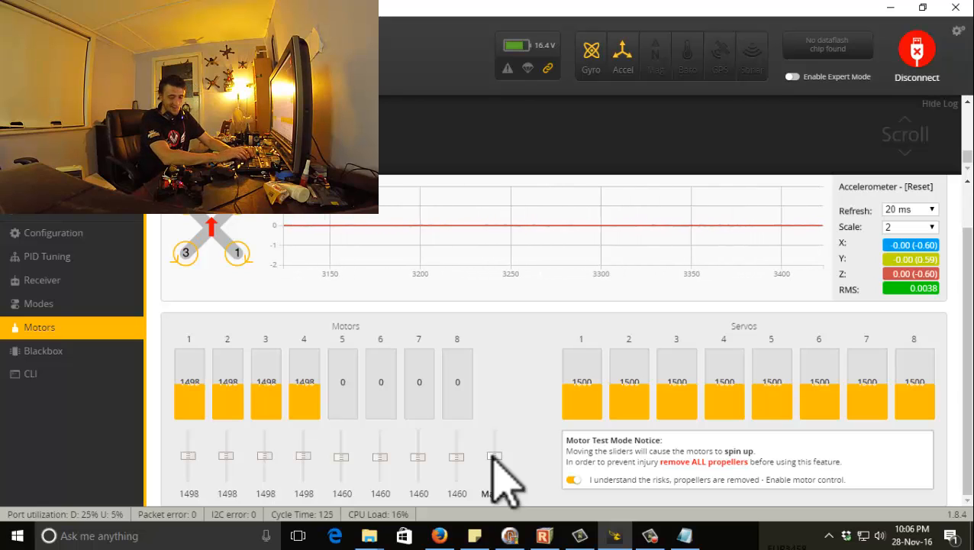
key("Up")
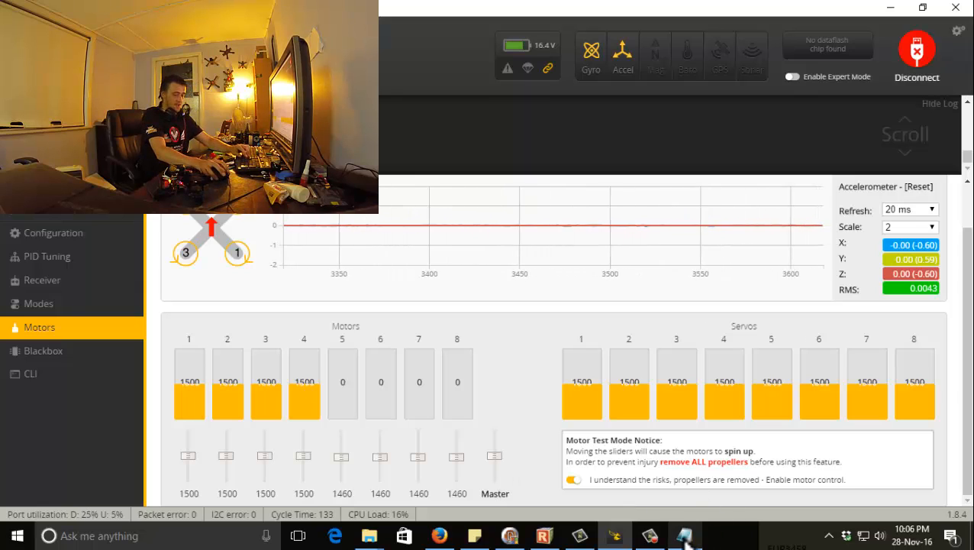
Add "1500 = high" to the Notepad note and return motors 1 to 4 to 1460.
left_click(495, 456)
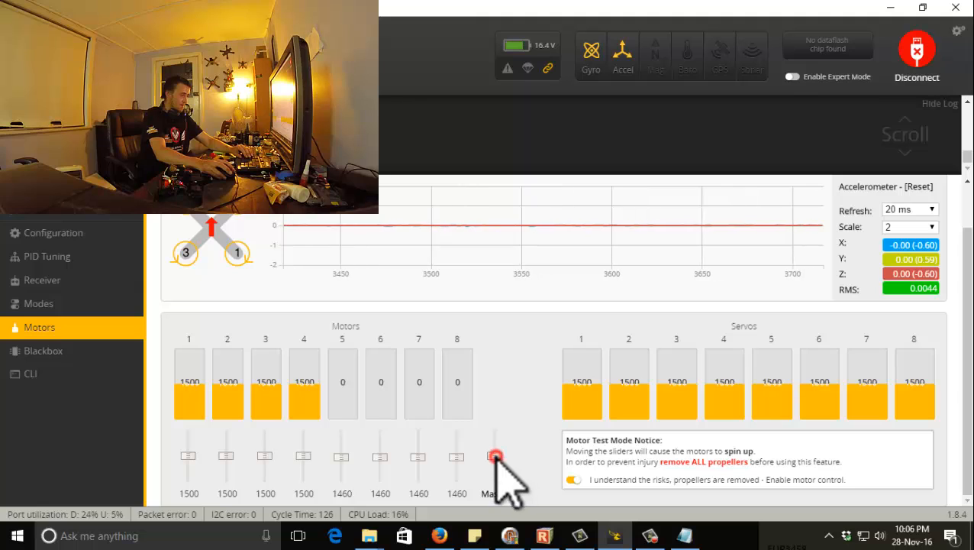
left_click(685, 537)
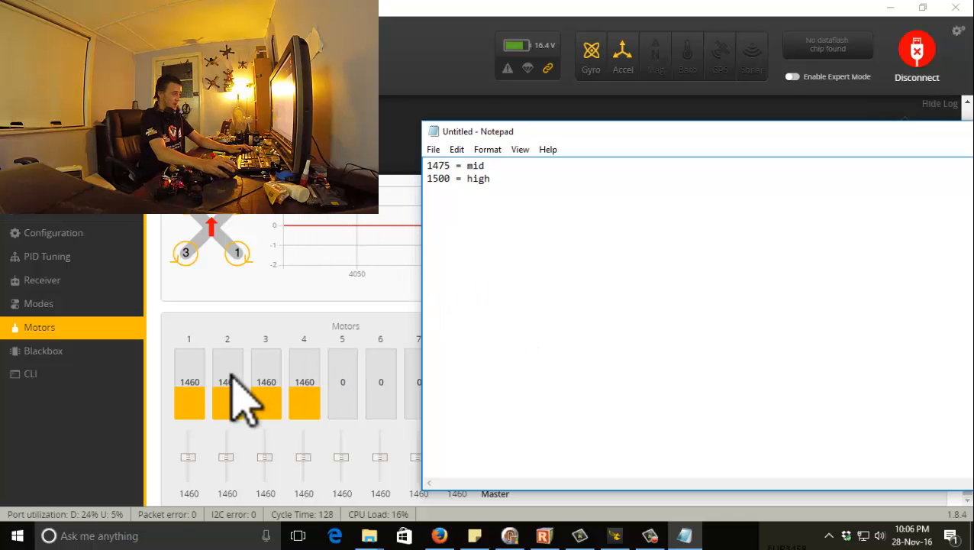
left_click(156, 358)
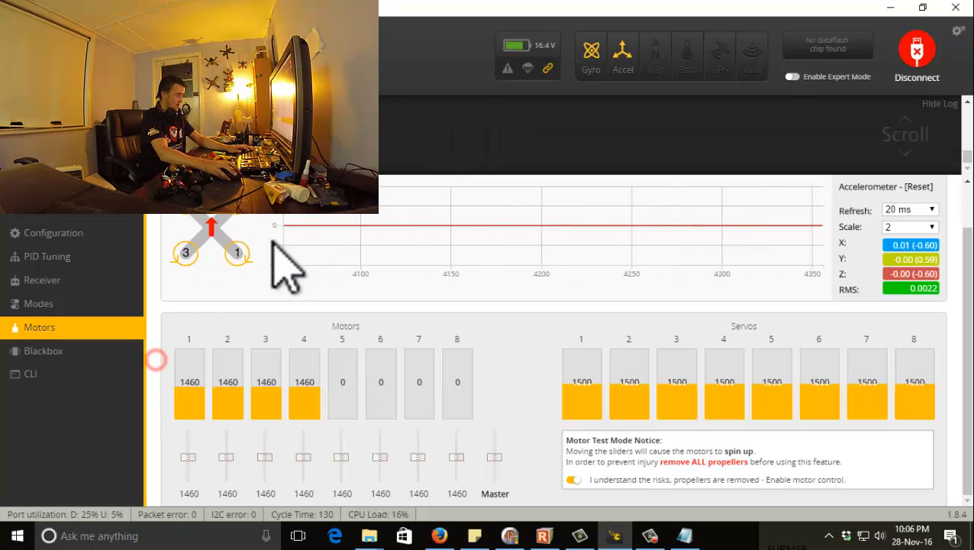
Test the reverse direction by fine-tuning the master motor output below neutral, ending at 1438.
left_click(495, 458)
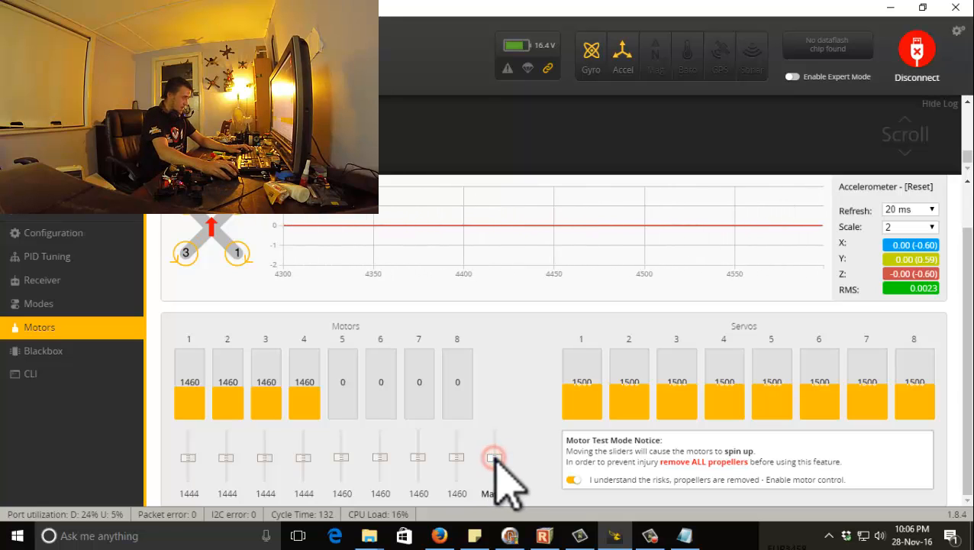
key("Up")
key("Up")
key("Up")
key("Up")
key("Up")
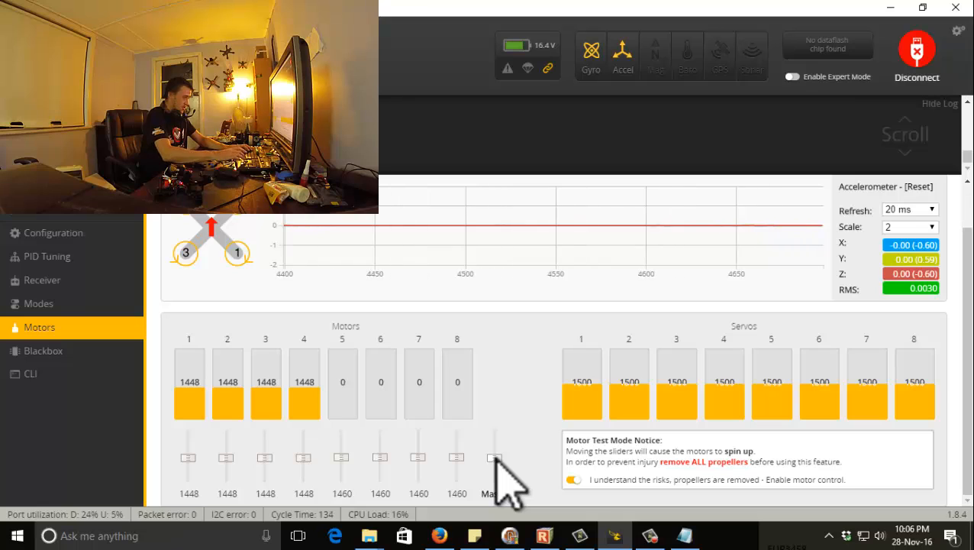
key("Up")
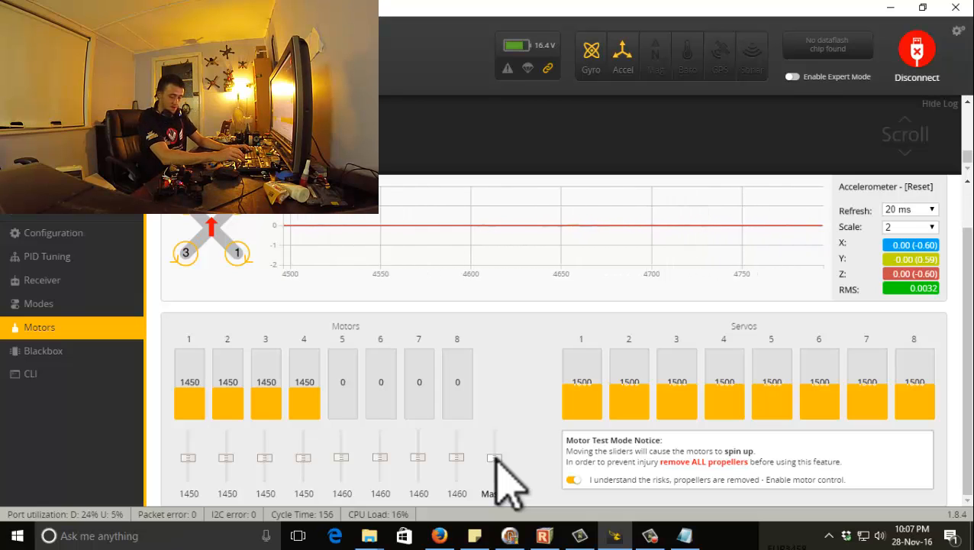
key("Down")
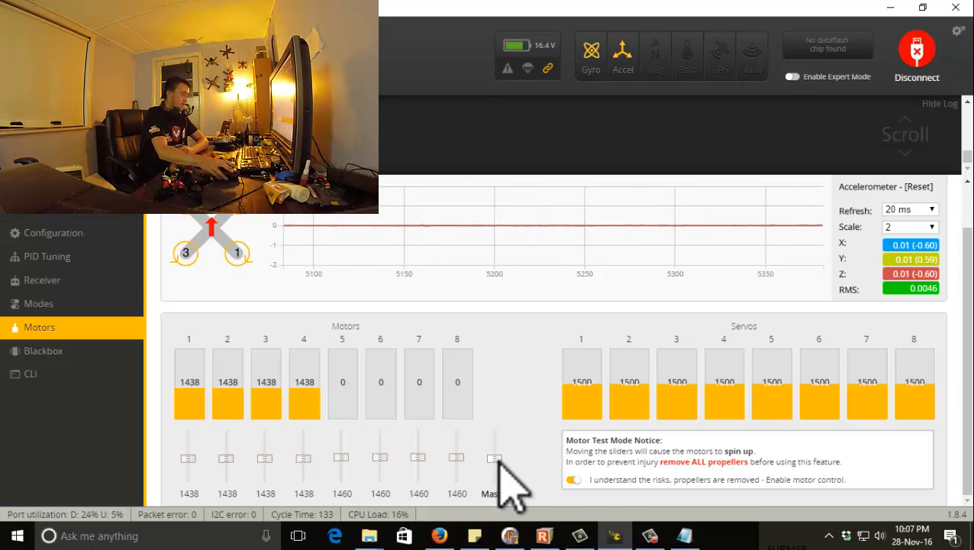
Check the values recorded in Notepad and bring the master motor output back to 1462.
left_click(686, 536)
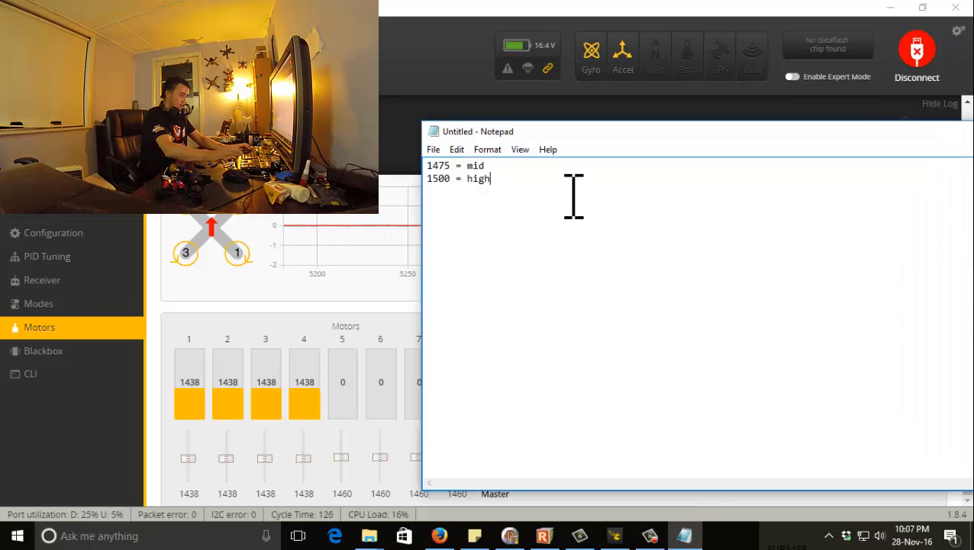
left_click(381, 374)
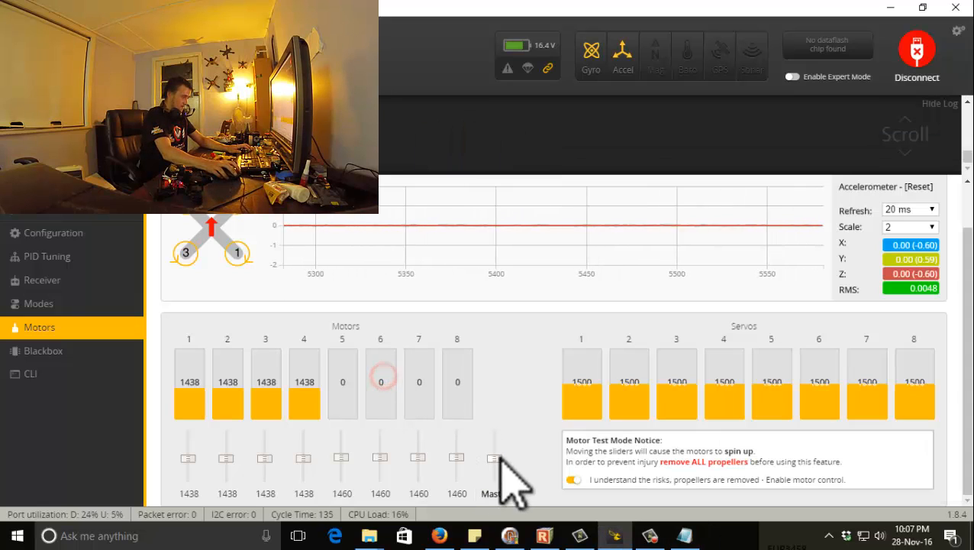
left_click(494, 456)
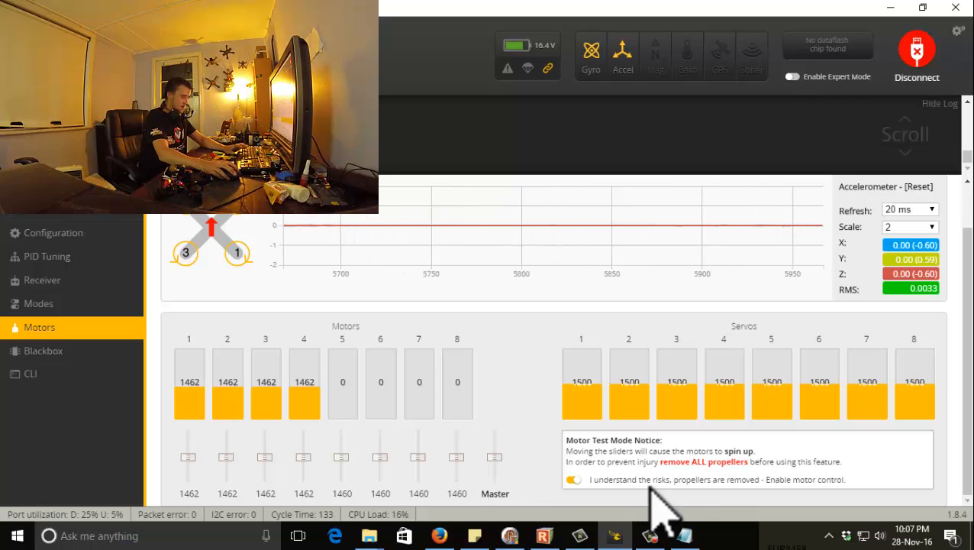
left_click(685, 536)
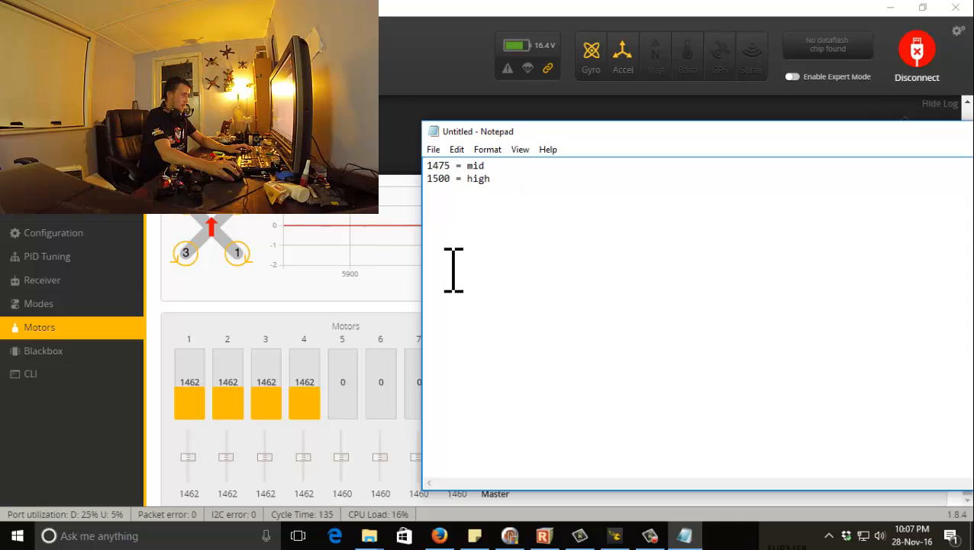
left_click(394, 428)
Lower the master motor output from neutral again to 1438 to recheck the low threshold.
left_click(495, 456)
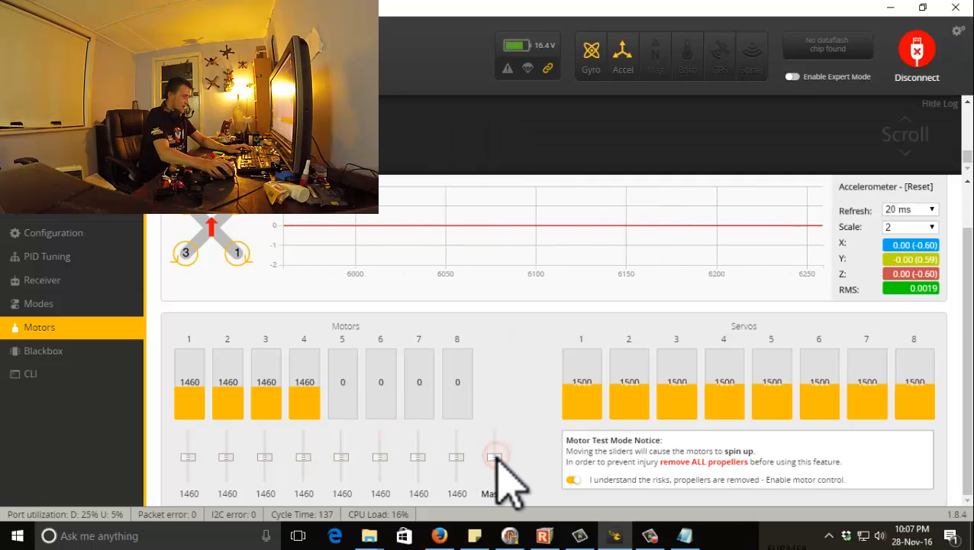
left_click_drag(496, 456, 498, 460)
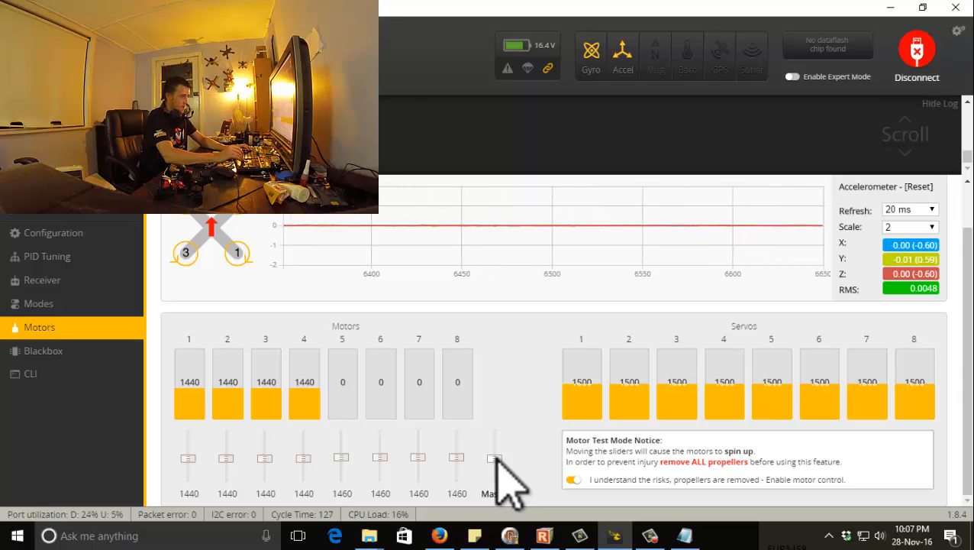
key("Down")
key("Down")
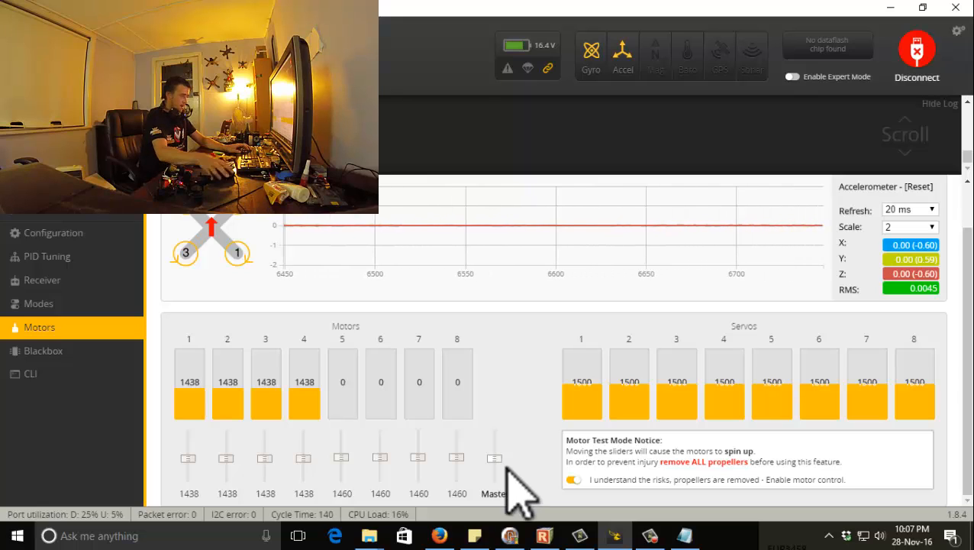
Raise the master motor output to 1476 and add the line "1438 = low" to the Notepad note.
left_click(495, 459)
left_click_drag(495, 459, 496, 457)
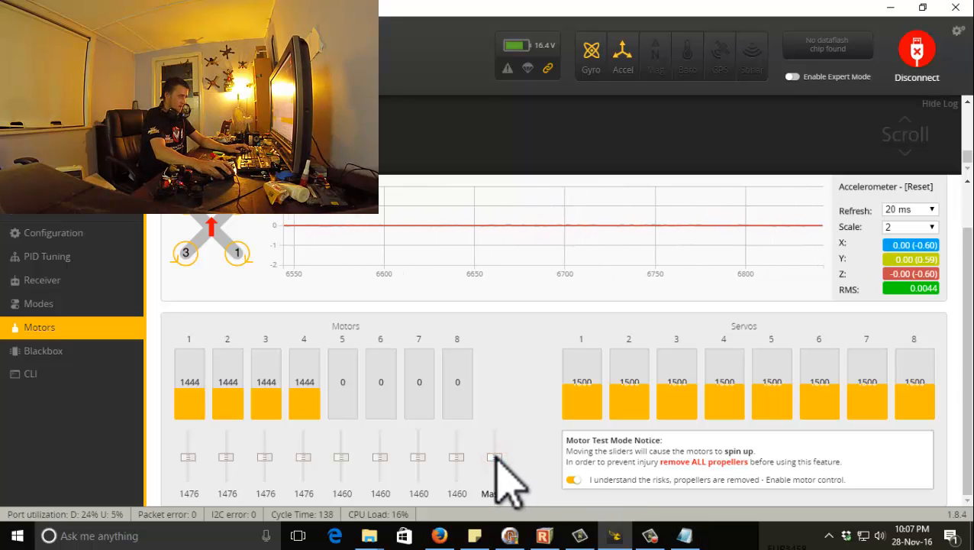
left_click(684, 536)
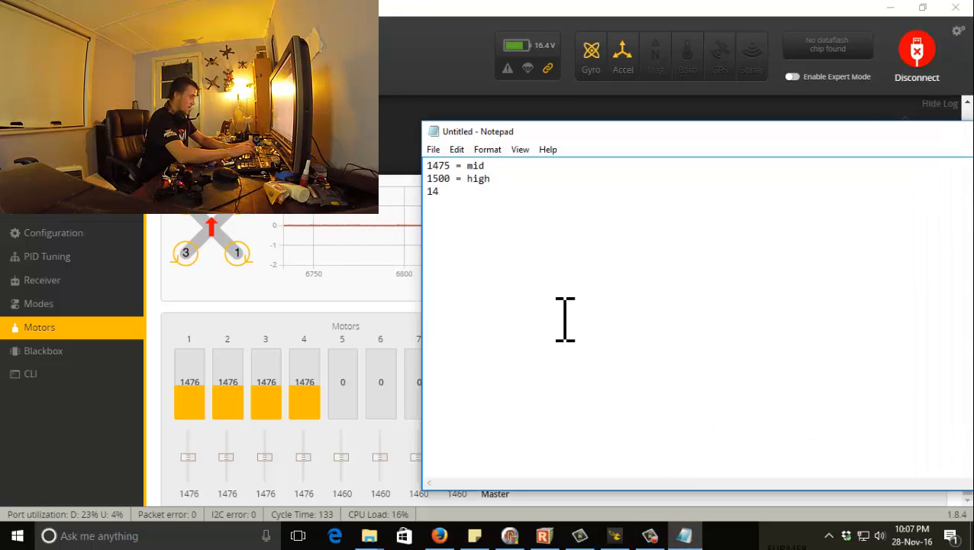
type("1438 = ")
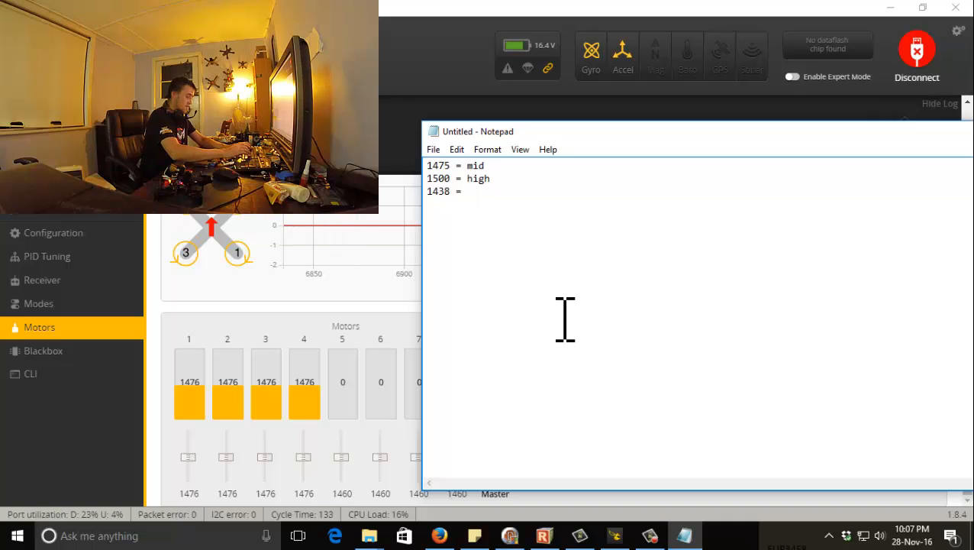
type("low")
key("Return")
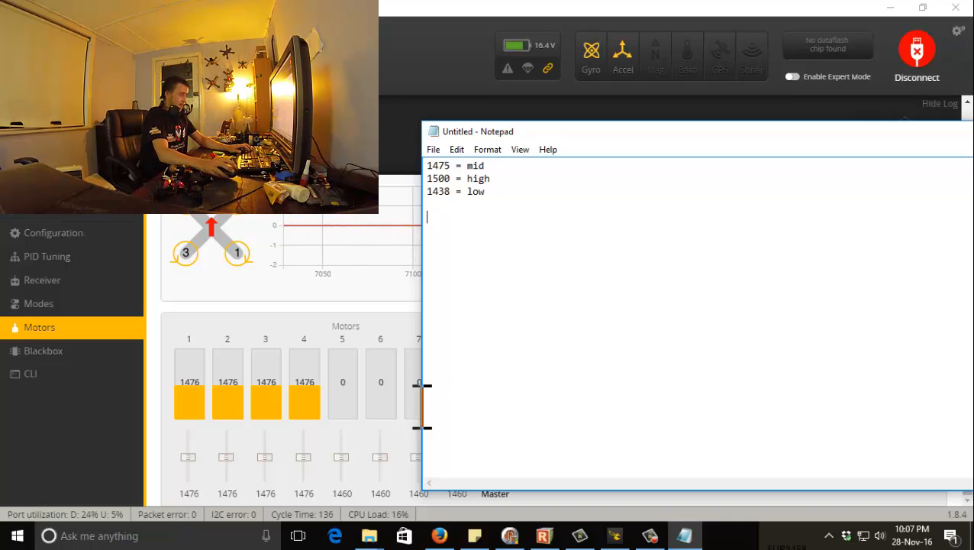
Examine the 3D Deadband Throttle setting in Betaflight's configuration and read the 3d_deadband_throttle explanation on the GitHub page in Firefox.
left_click(354, 389)
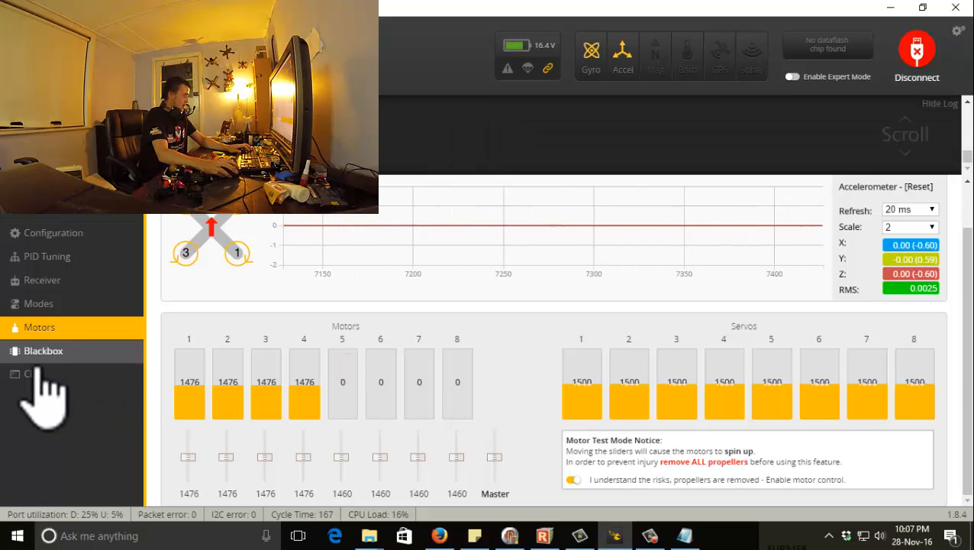
left_click(66, 234)
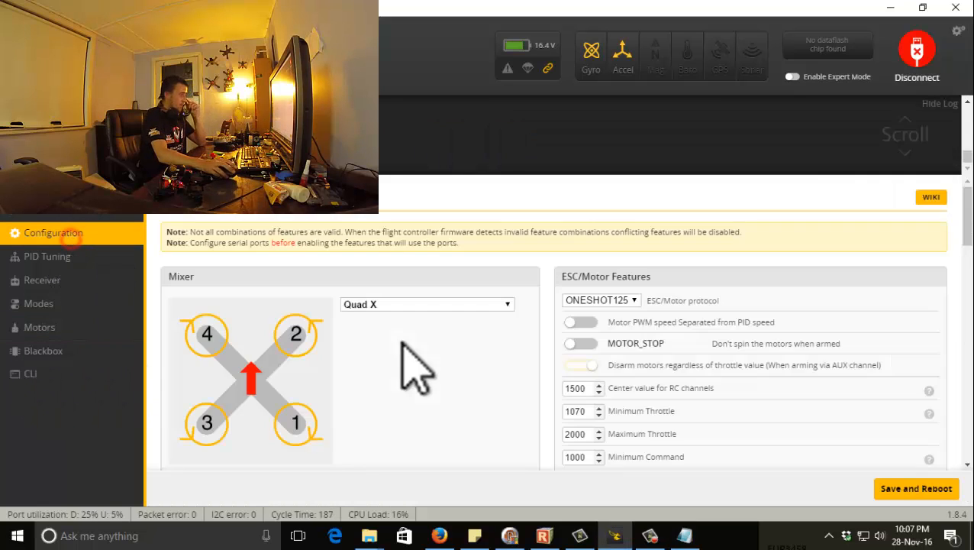
scroll(416, 367, "down", 15)
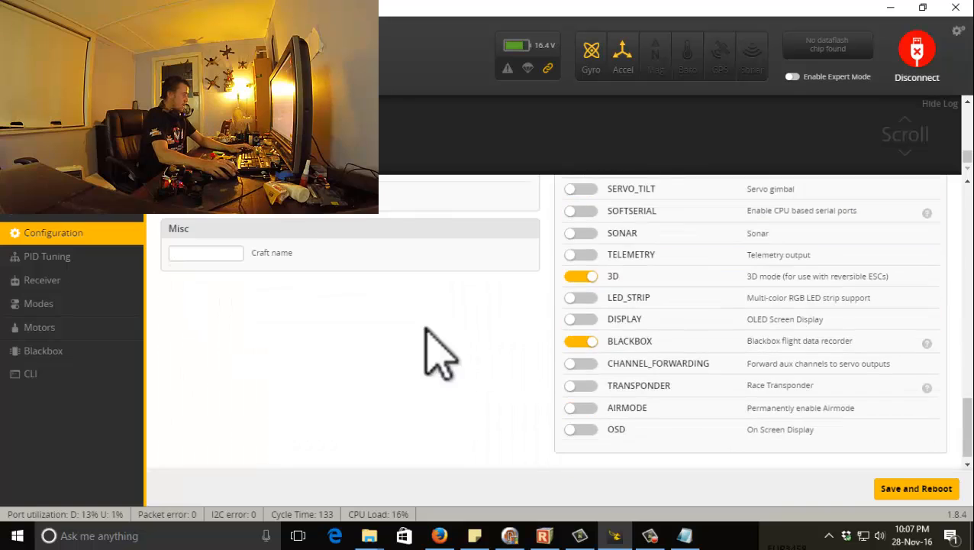
scroll(305, 261, "up", 2)
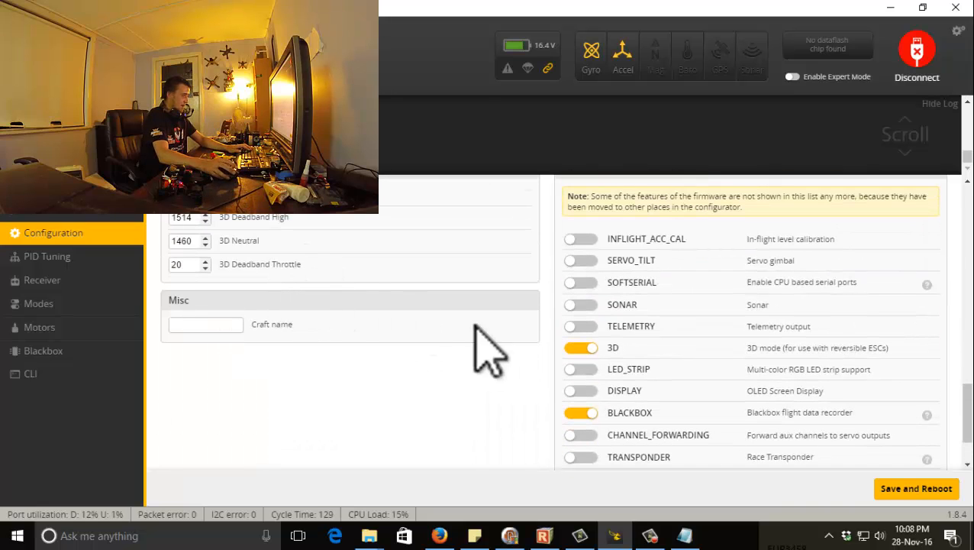
double_click(178, 265)
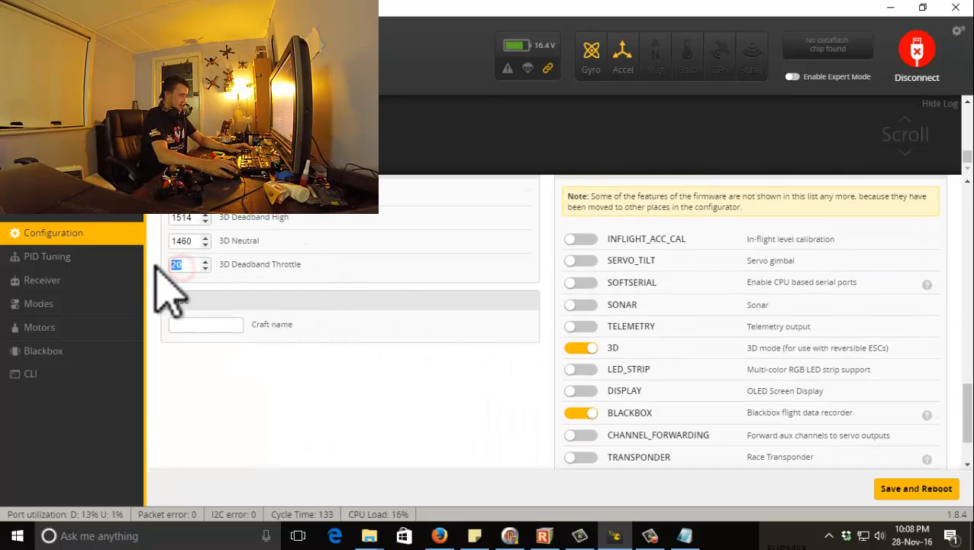
left_click(438, 535)
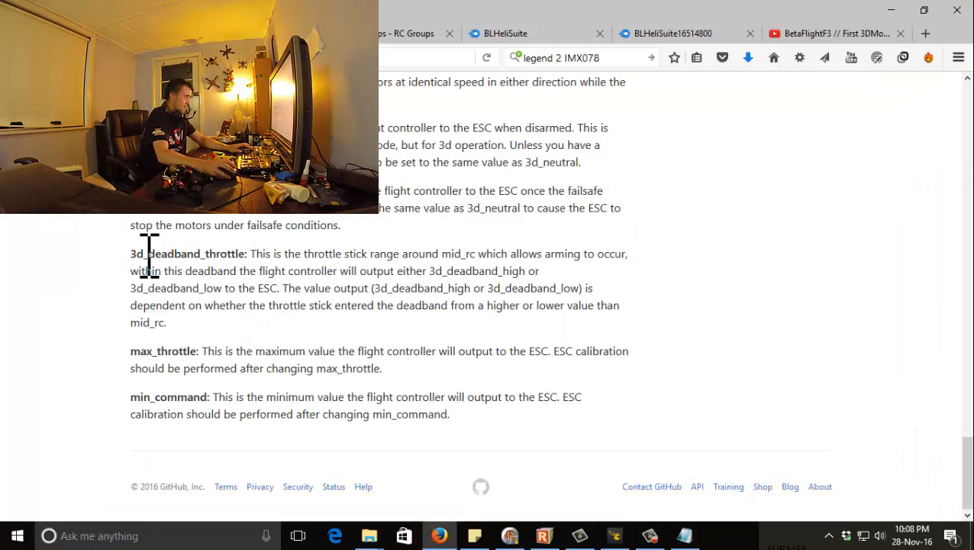
left_click_drag(136, 254, 244, 255)
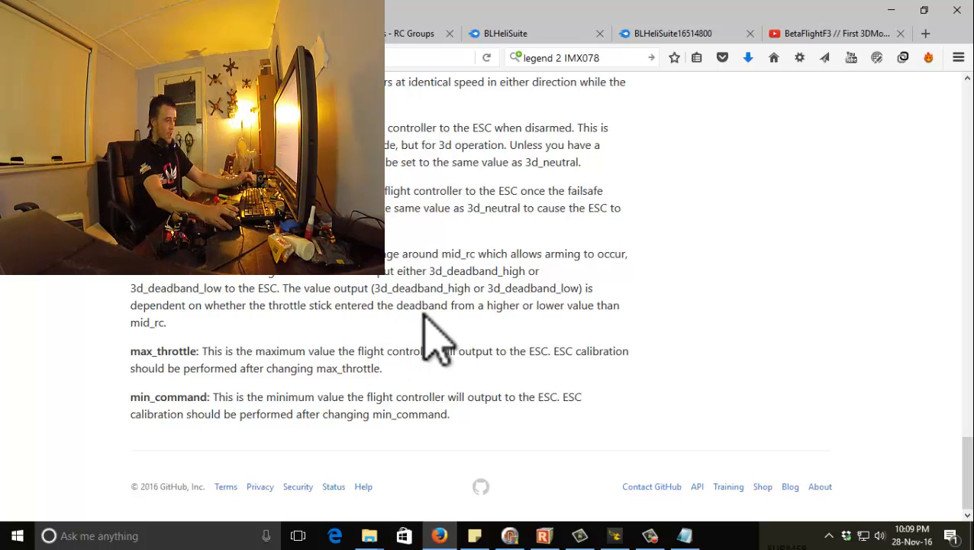
Switch back to Betaflight and list the 3D parameters in the CLI with a get command.
left_click(614, 536)
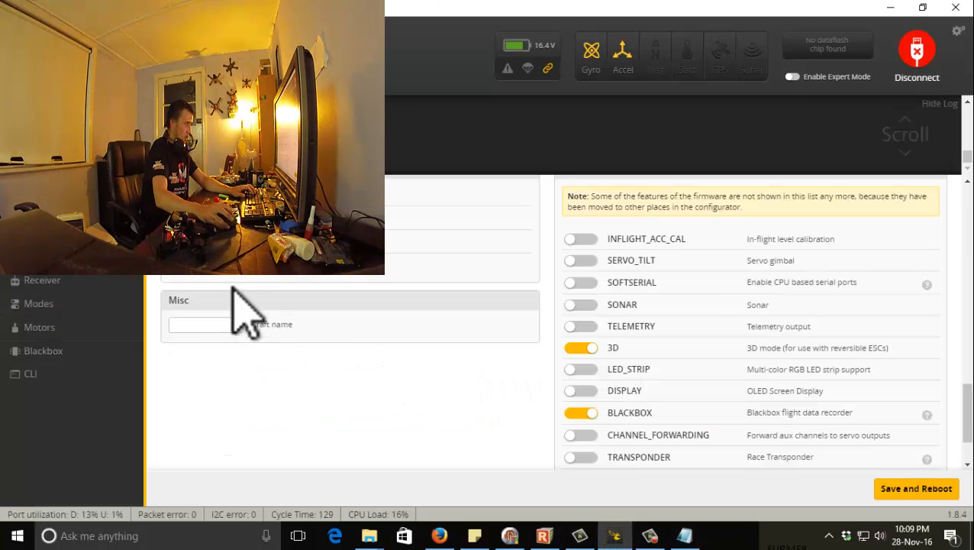
left_click(52, 374)
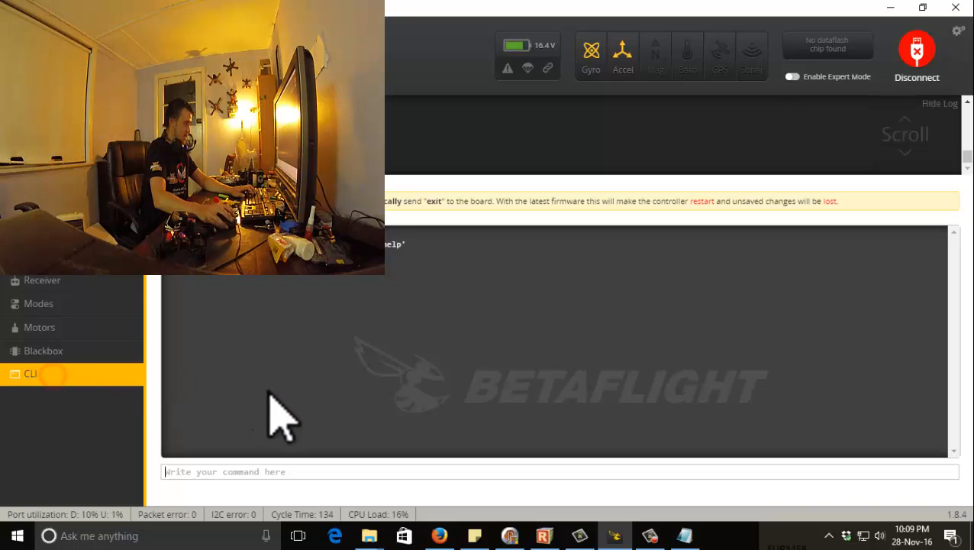
type("ge")
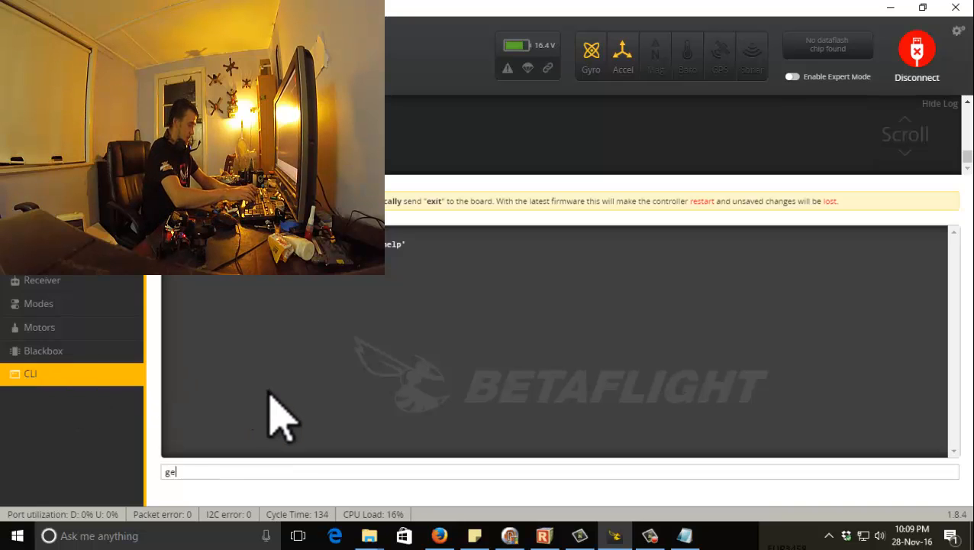
type("t")
key("Return")
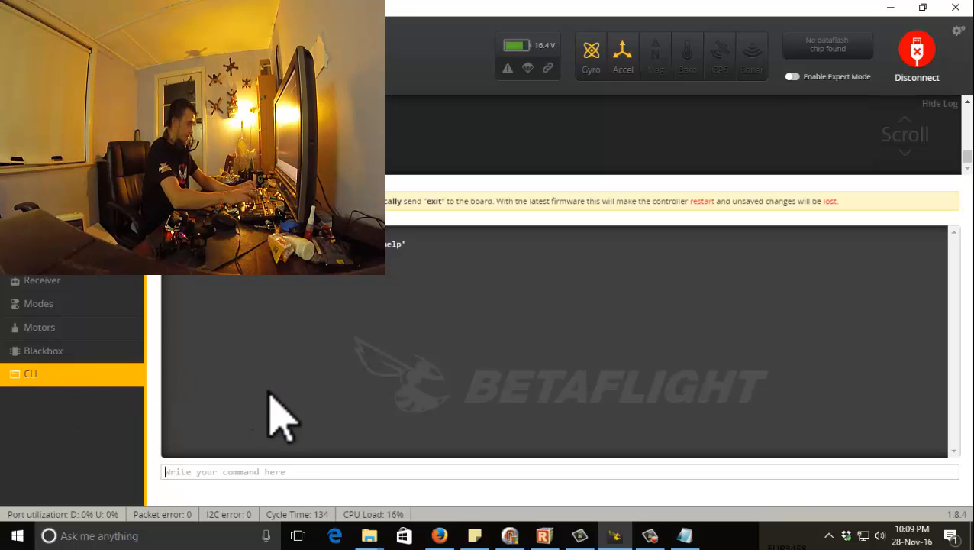
Set 3d_deadband_low to 1438 in the CLI, reusing the parameter line from the listing.
left_click_drag(269, 275, 165, 275)
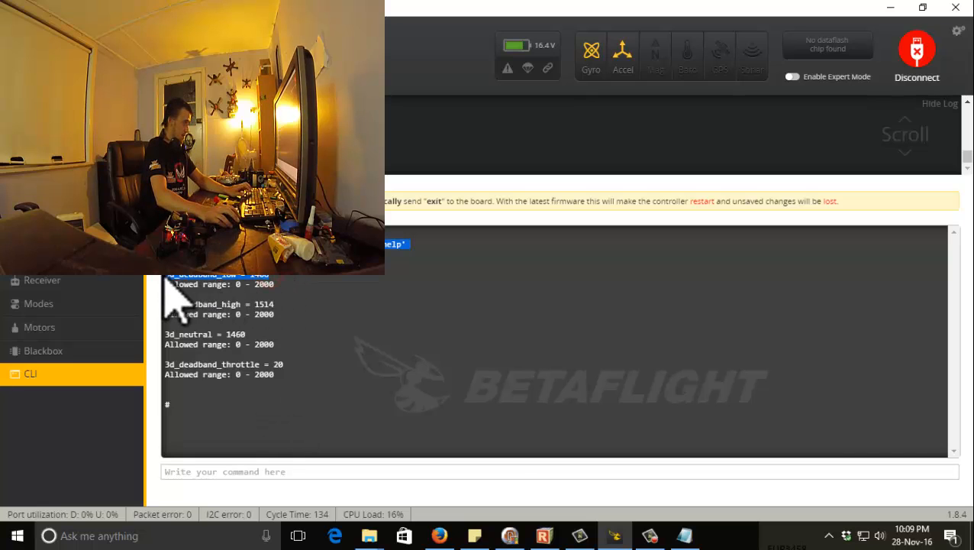
left_click(247, 471)
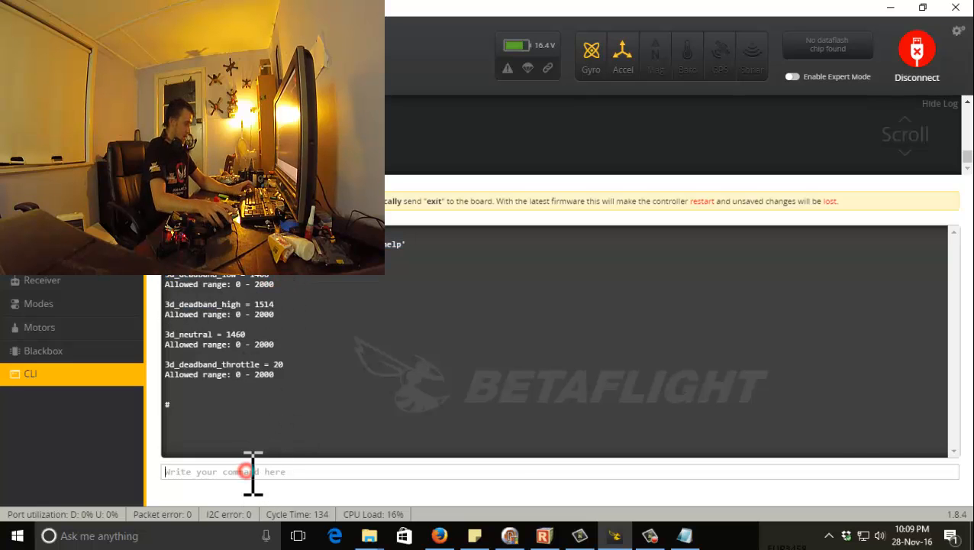
type("set")
type("3d_deadband_low = 1400")
key("BackSpace")
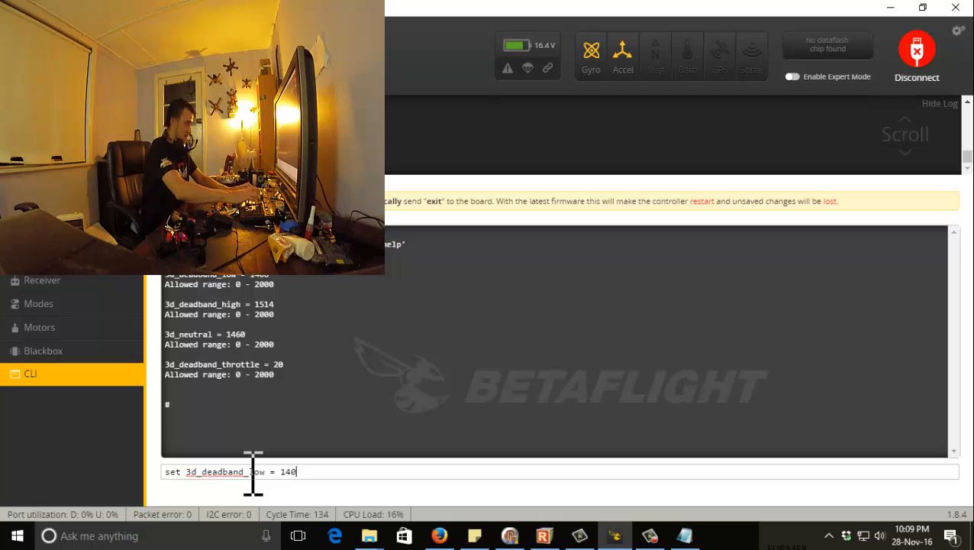
key("BackSpace")
type("38")
key("Return")
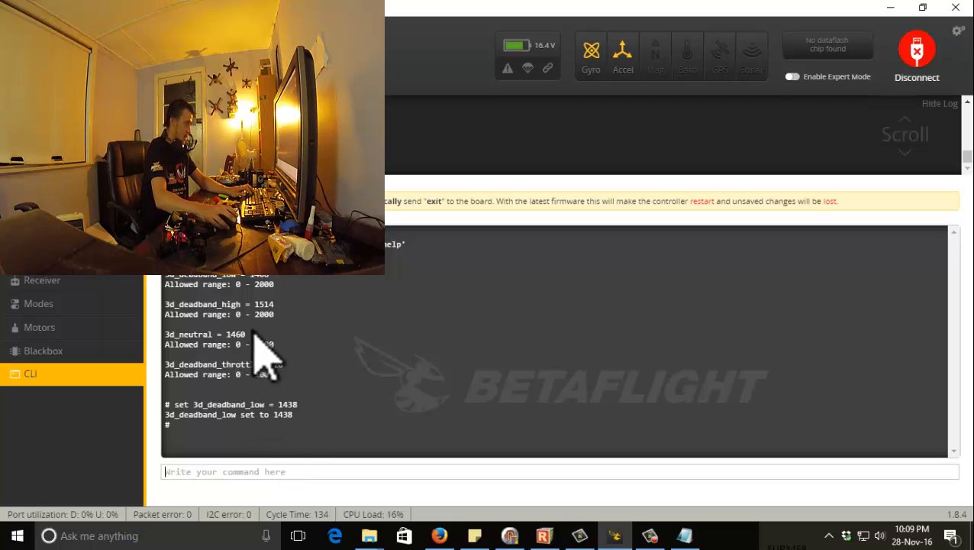
Set 3d_deadband_high to 1500 in the CLI, checking the high value against the Notepad note.
left_click_drag(277, 306, 167, 306)
key("ctrl+c")
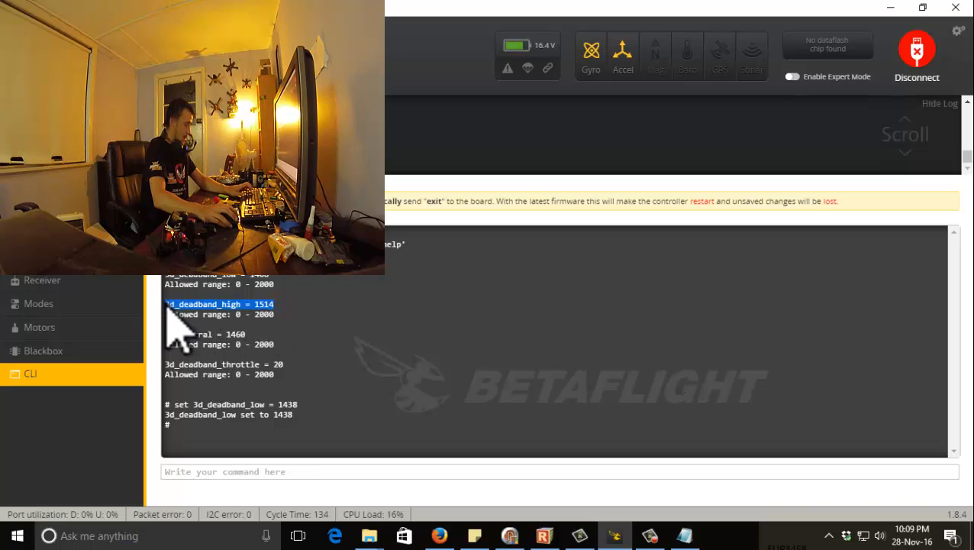
left_click(684, 535)
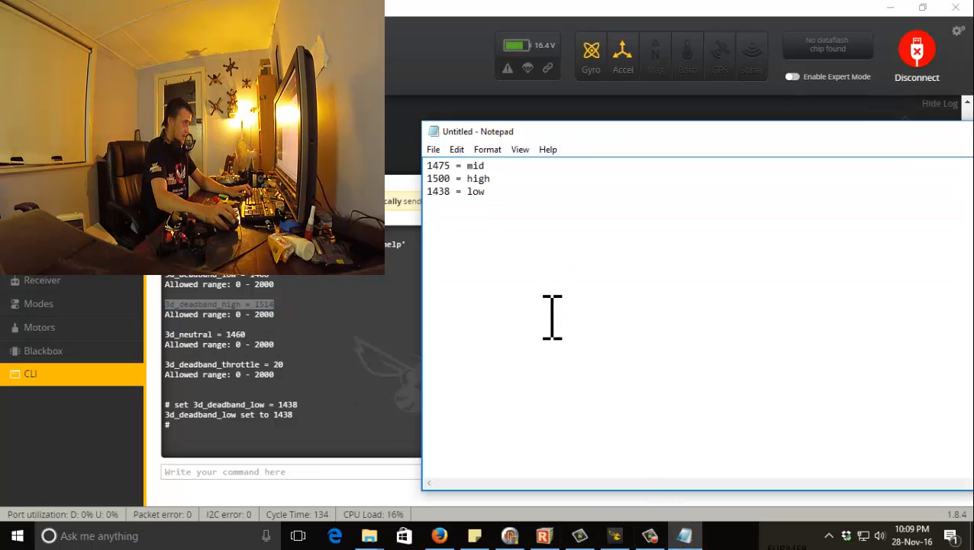
left_click(285, 471)
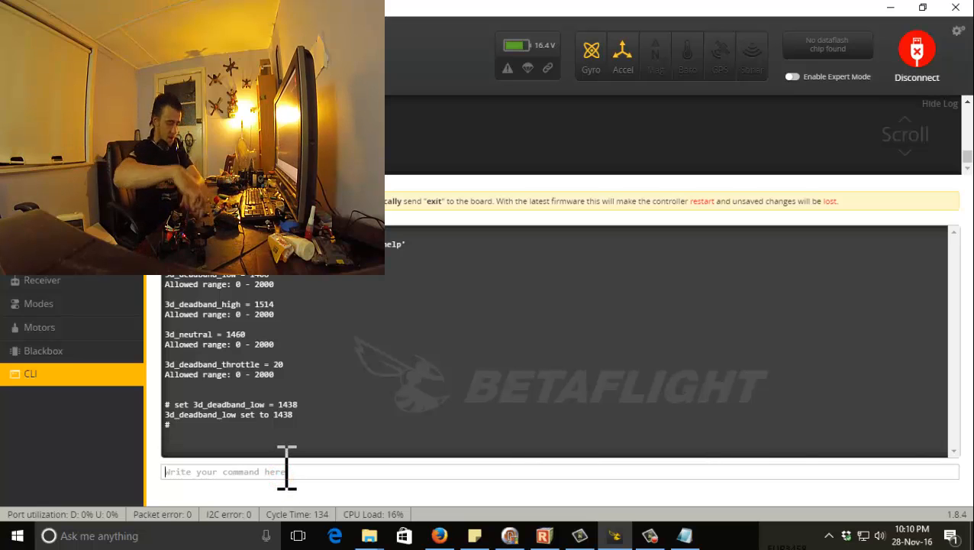
type("se")
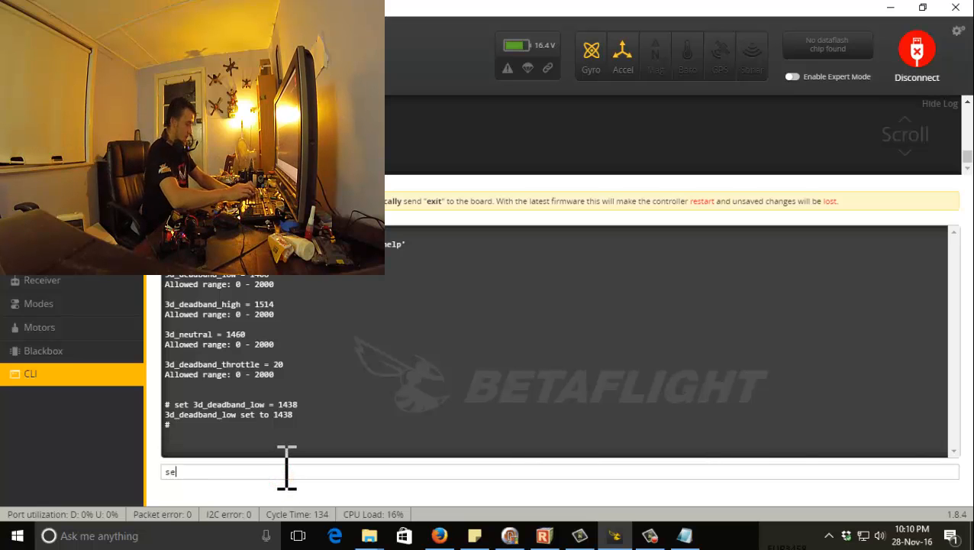
type("t")
key("ctrl+v")
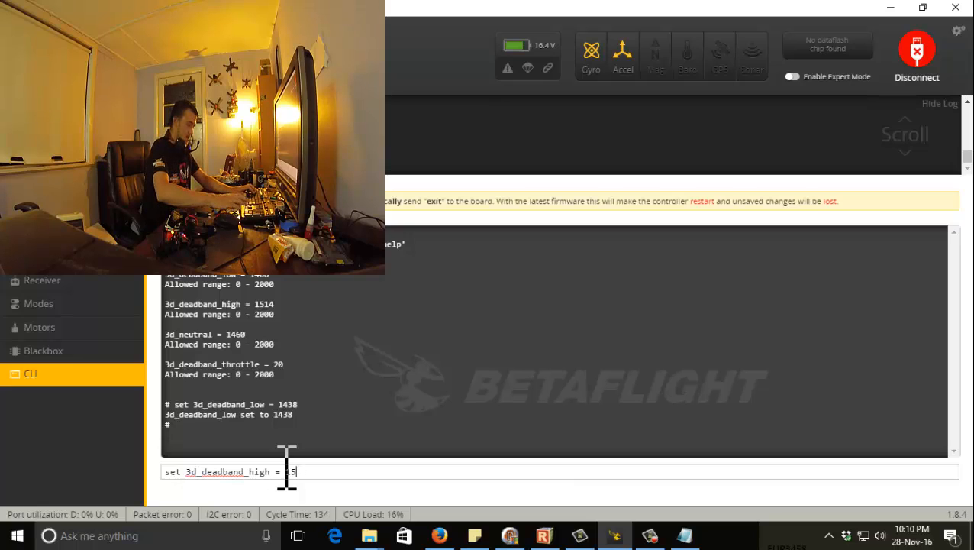
type("00")
key("Return")
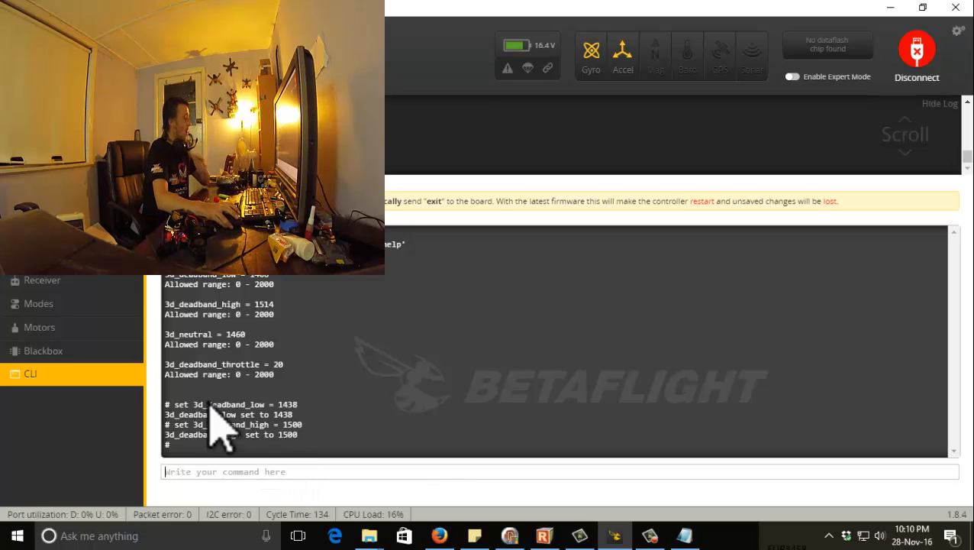
Check the mid value in the Notepad note and set 3d_neutral to 1475 in the CLI.
left_click(682, 534)
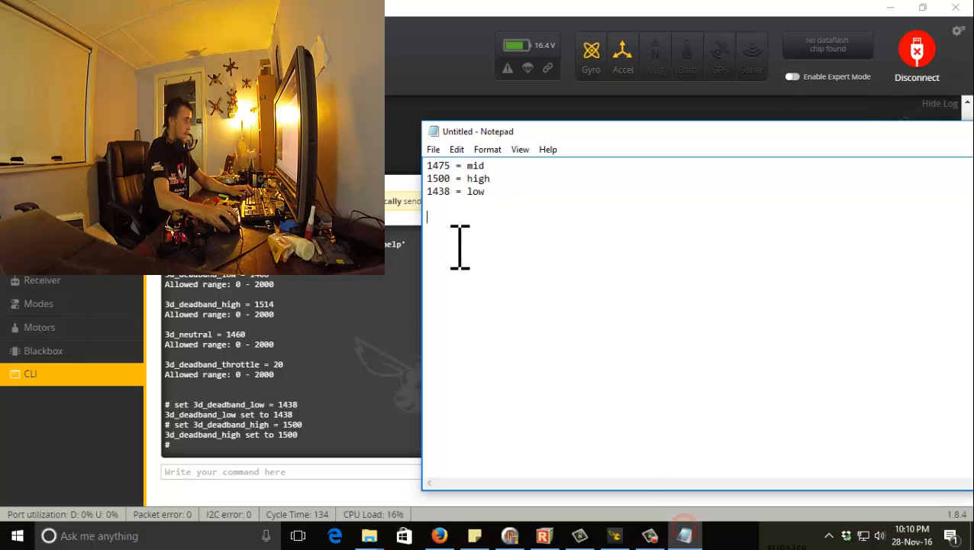
left_click(316, 473)
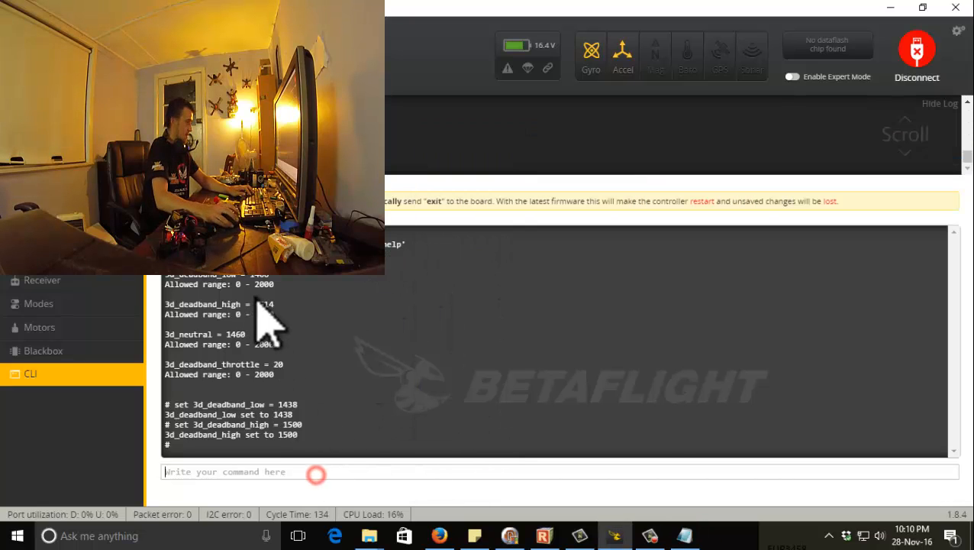
left_click_drag(252, 334, 168, 336)
key("ctrl+c")
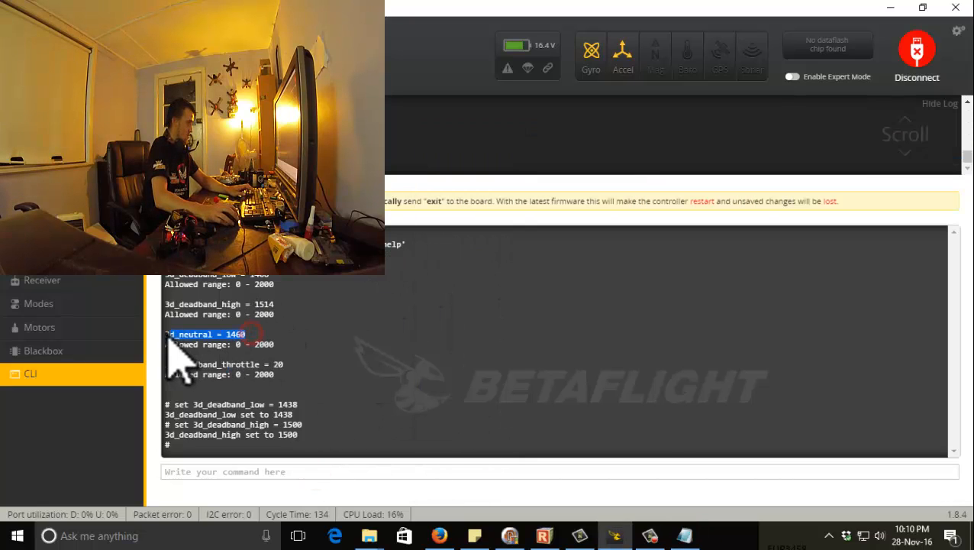
left_click(307, 471)
type("s")
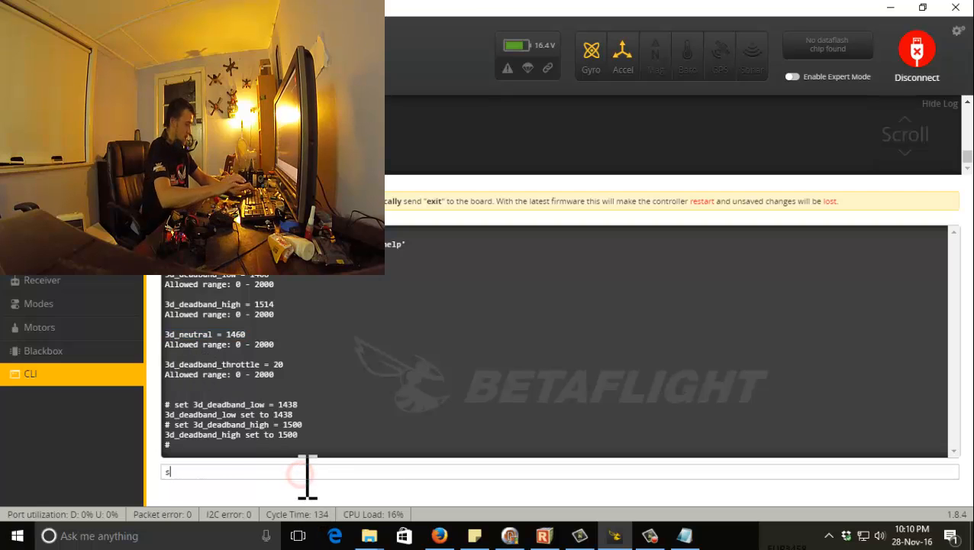
type("et")
key("ctrl+v")
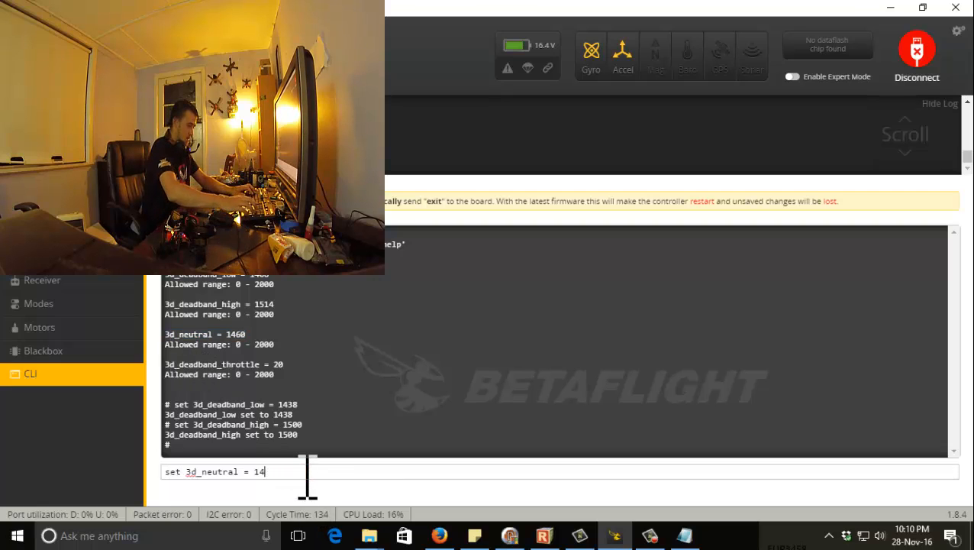
type("75")
key("Return")
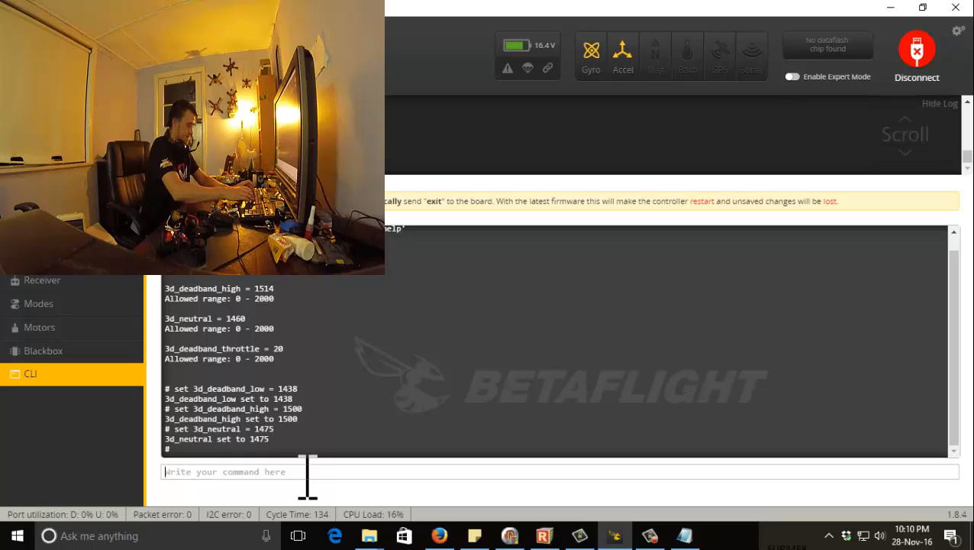
Save the CLI settings to the flight controller and reconnect to it on COM7.
type("s")
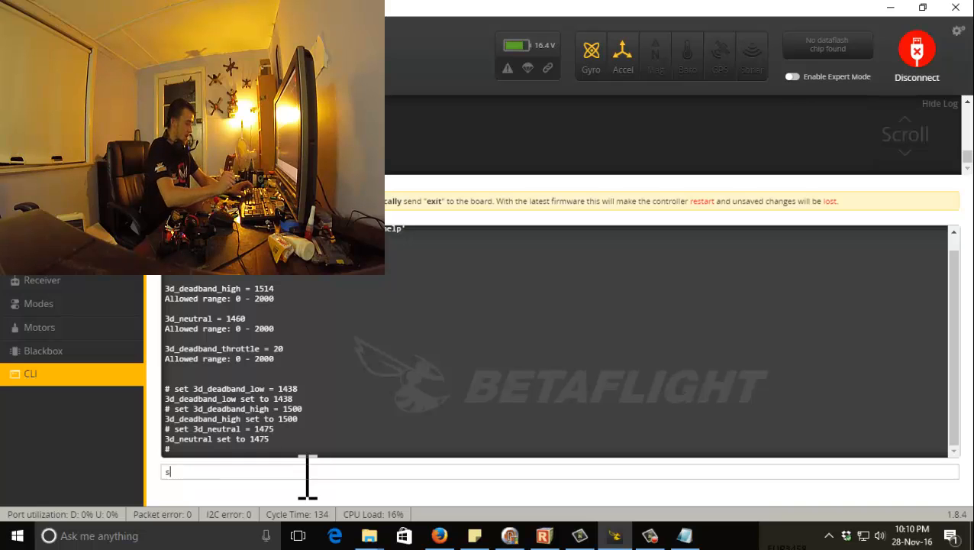
type("ave")
key("Return")
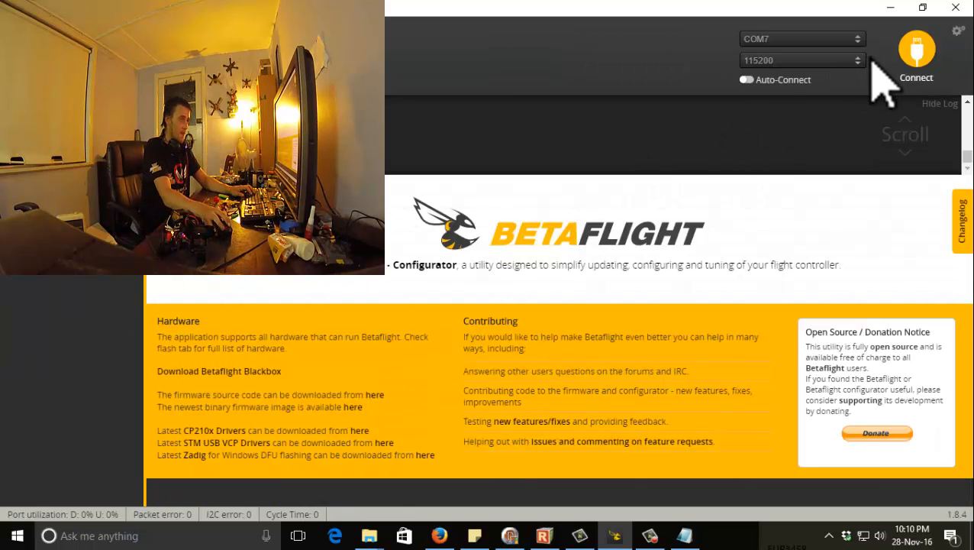
left_click(920, 62)
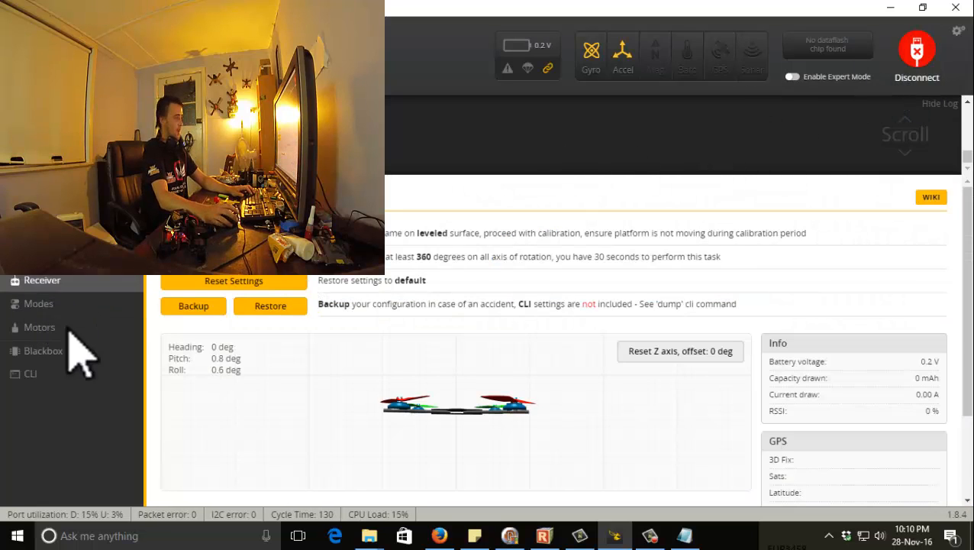
Enable Expert Mode.
left_click(792, 76)
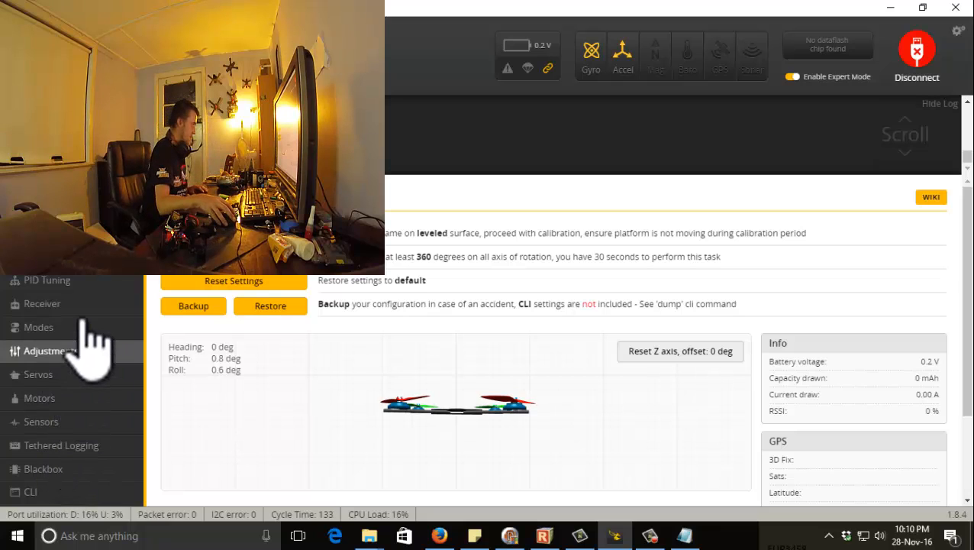
Review the failsafe settings, list the failsafe parameters in the CLI with "get fail" and highlight the failsafe_throttle line.
left_click(73, 265)
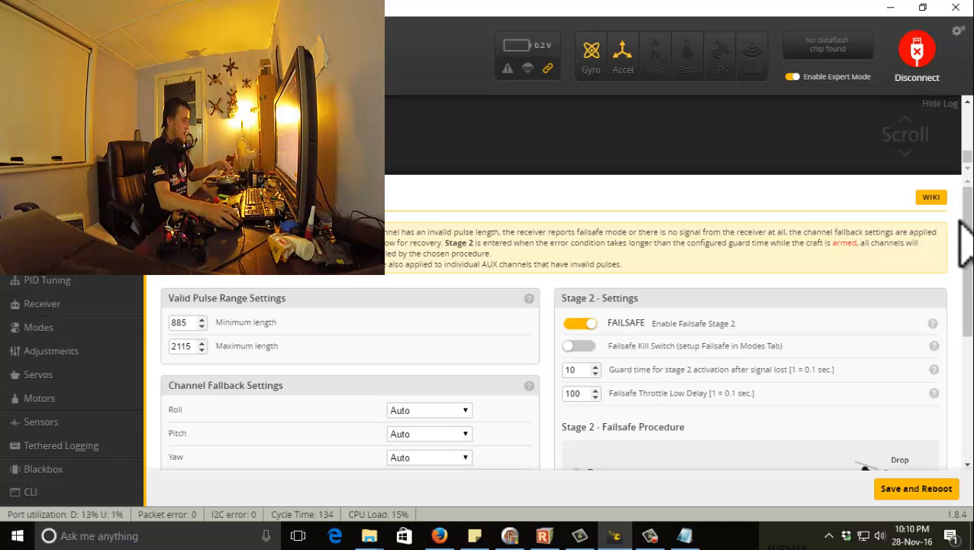
left_click_drag(968, 238, 969, 295)
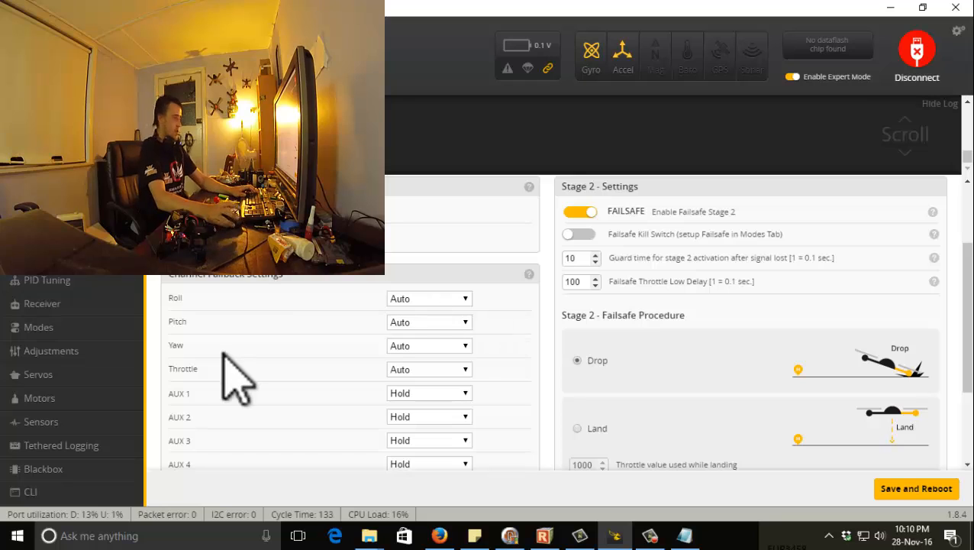
left_click(51, 491)
type("get fail")
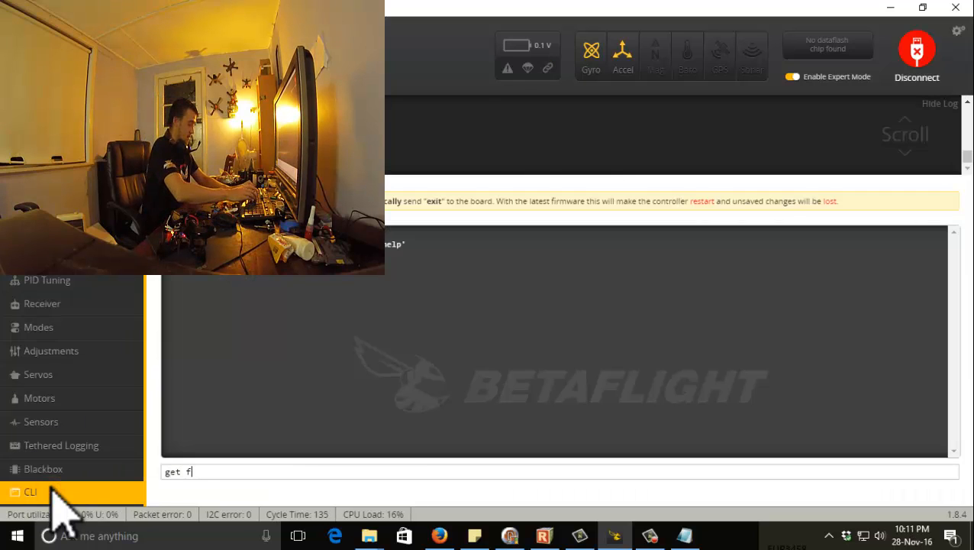
key("Return")
left_click_drag(280, 319, 169, 320)
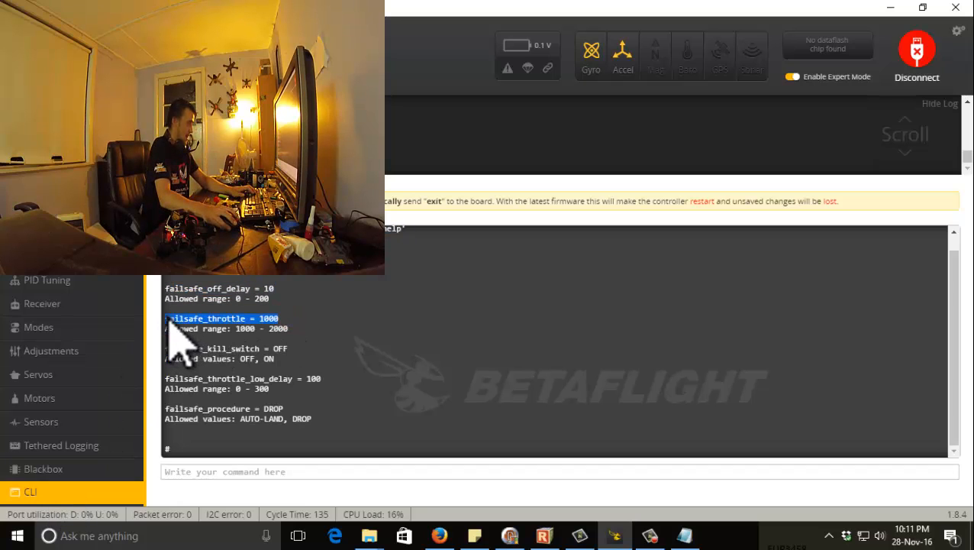
Disconnect the flight controller and try to reconnect to it on COM7.
left_click(919, 57)
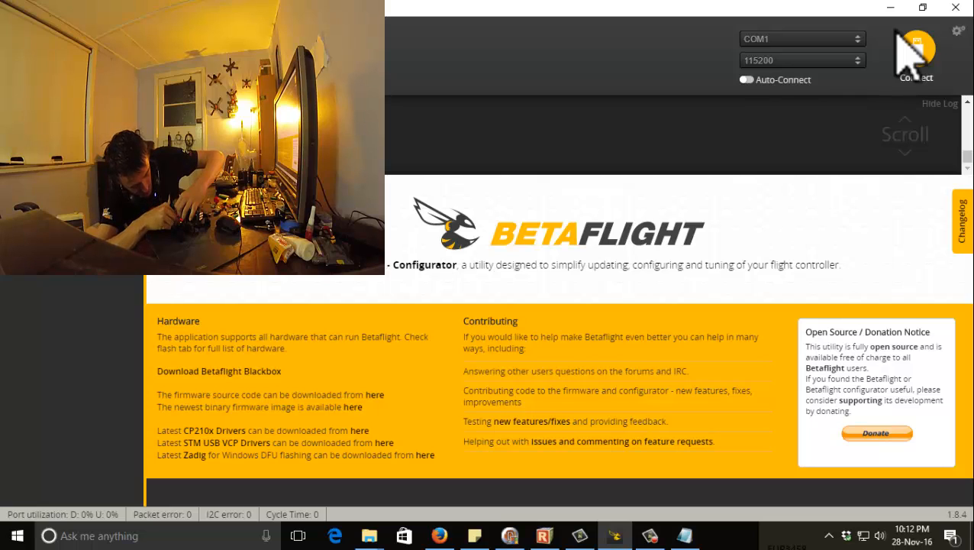
left_click(916, 52)
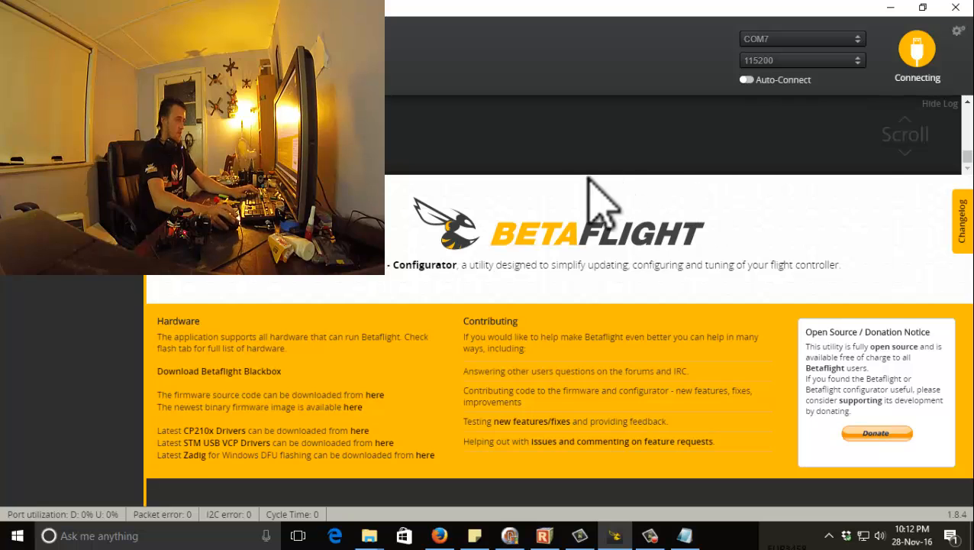
left_click(891, 8)
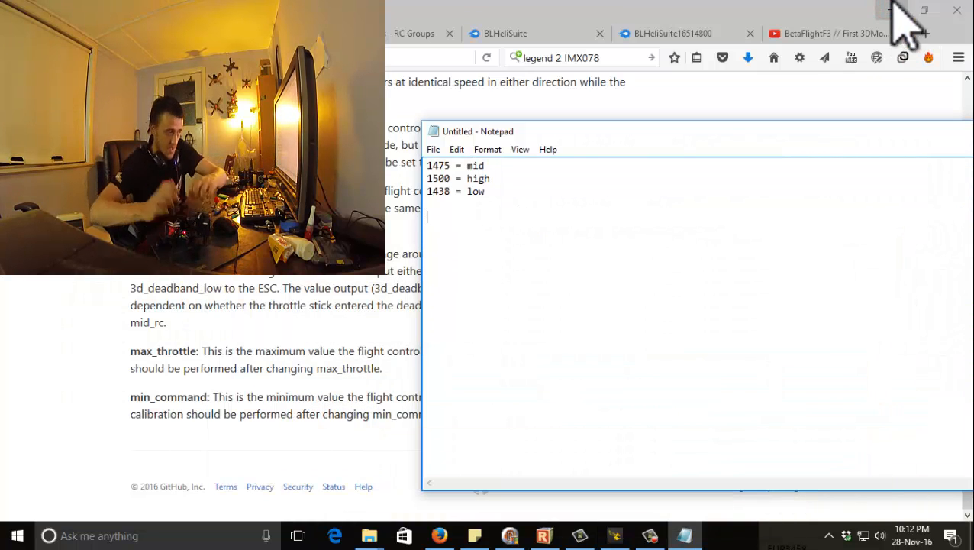
left_click(615, 535)
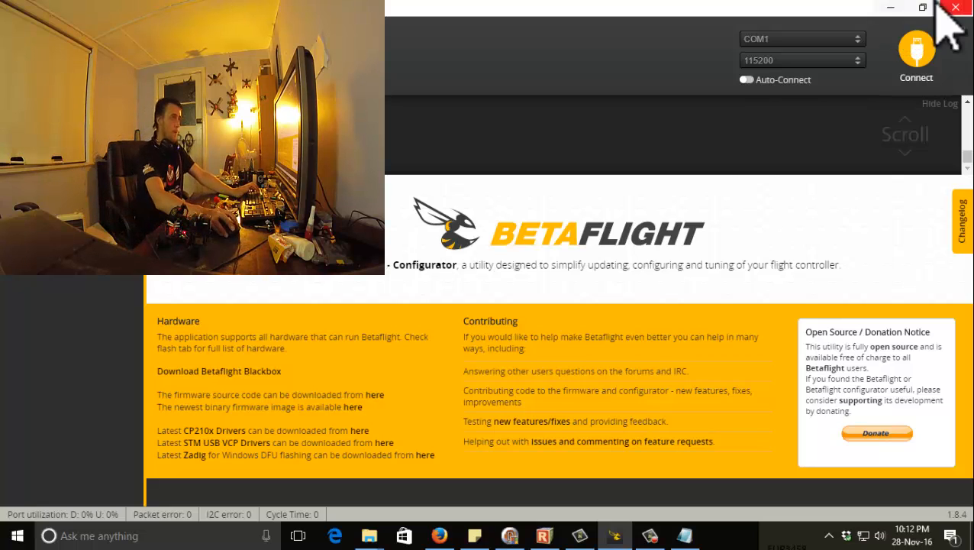
left_click(919, 58)
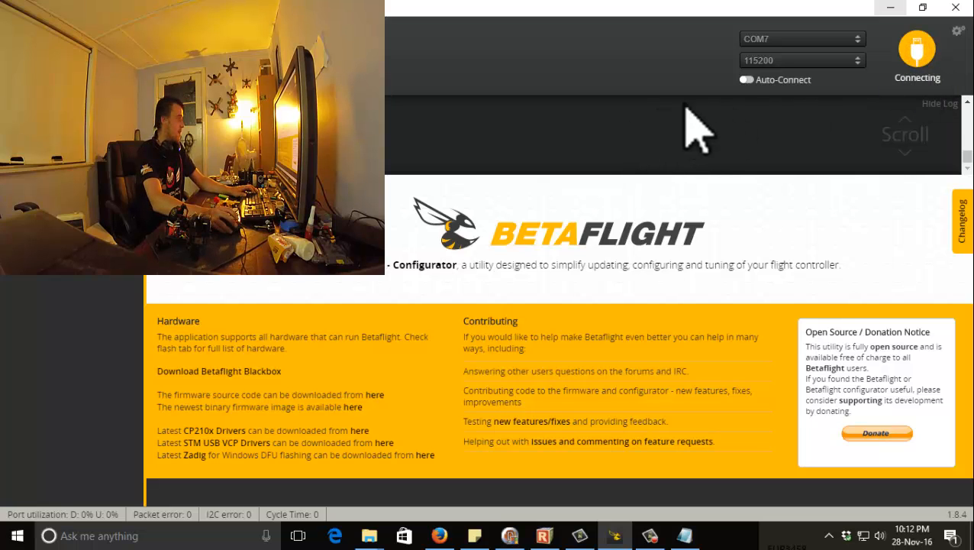
Close and relaunch Betaflight Configurator and connect to the flight controller on COM7.
left_click(956, 7)
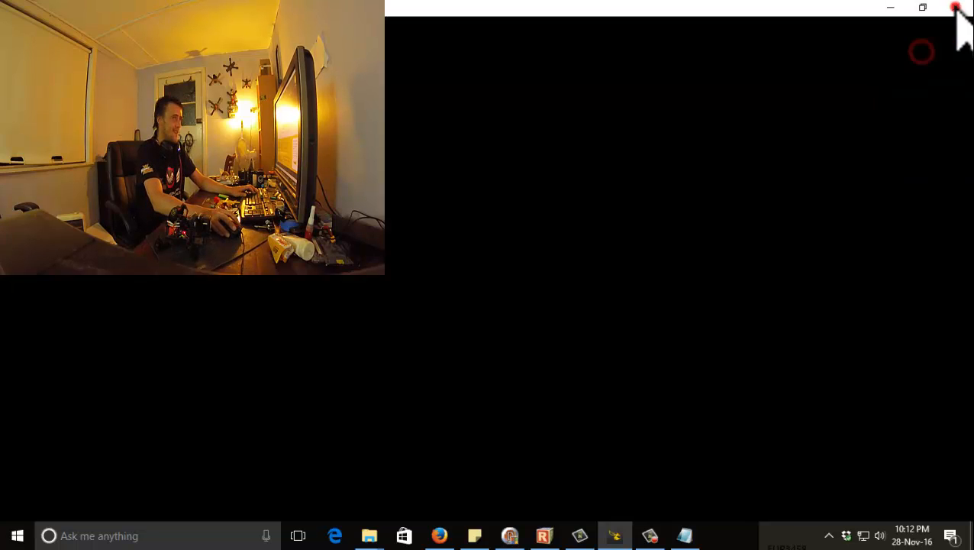
left_click(885, 9)
key("super+d")
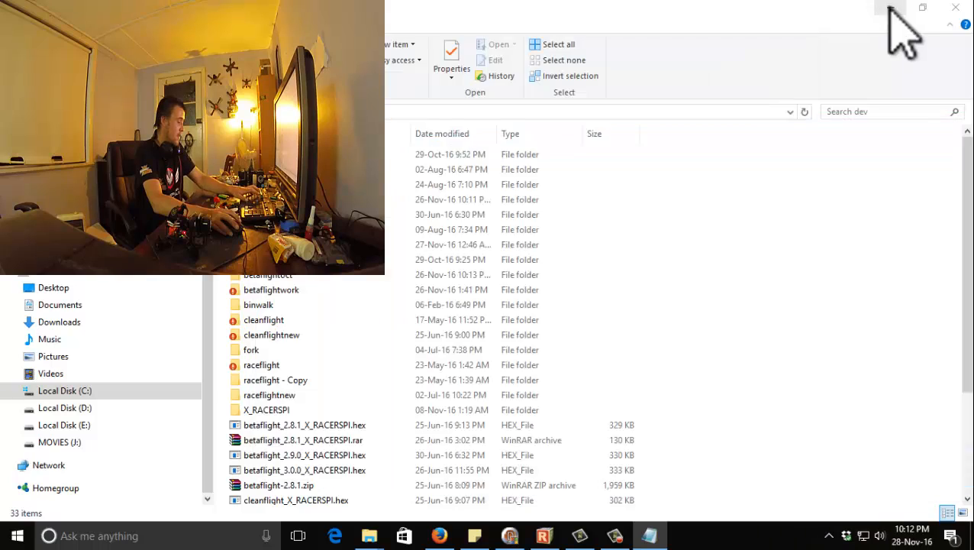
double_click(672, 330)
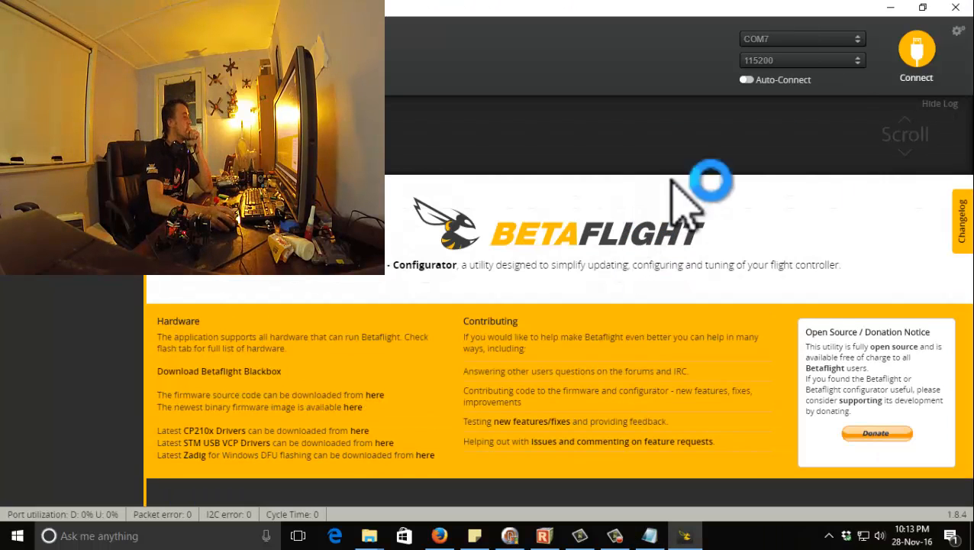
left_click(917, 51)
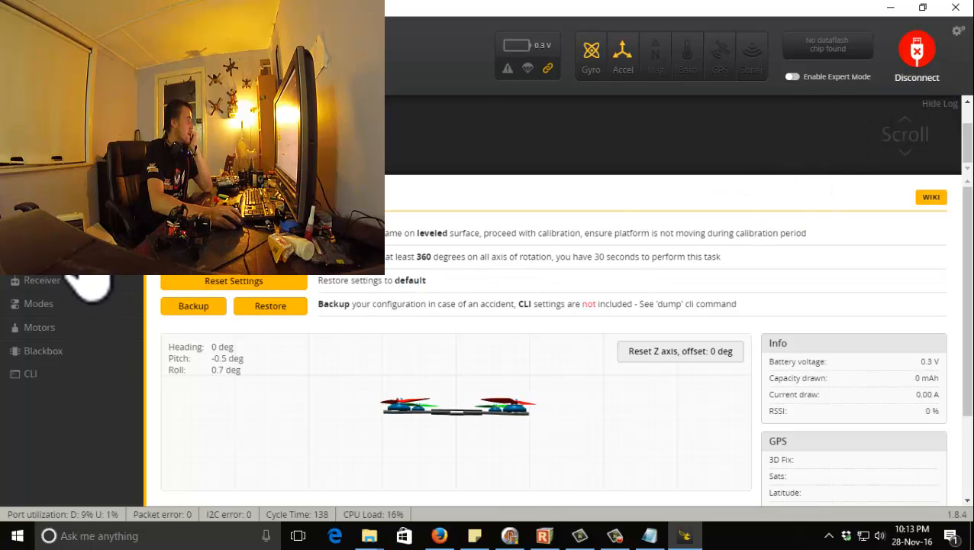
Look over the configuration settings, open the saved CLI dump in Notepad++ and dismiss the plugin updates.
left_click(80, 266)
scroll(576, 349, "down", 10)
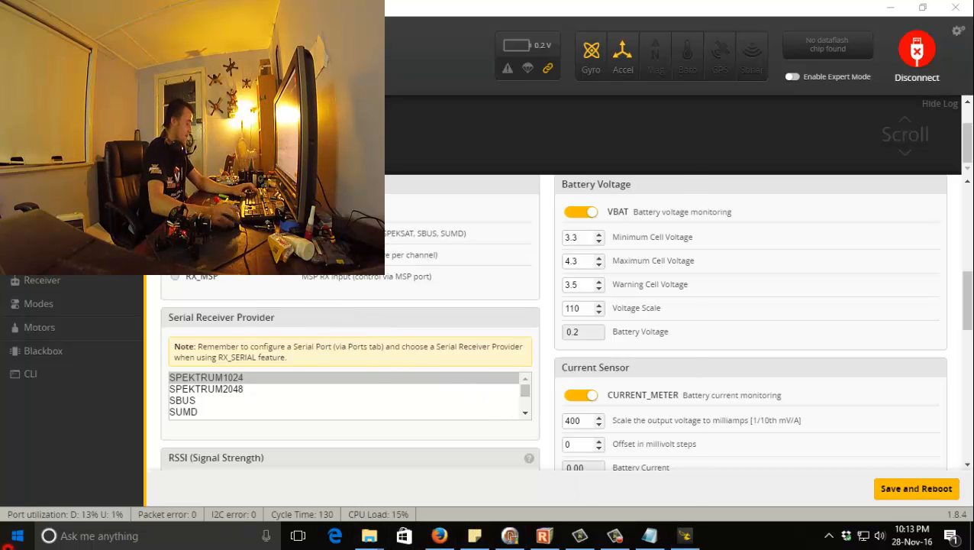
left_click(16, 536)
type("note")
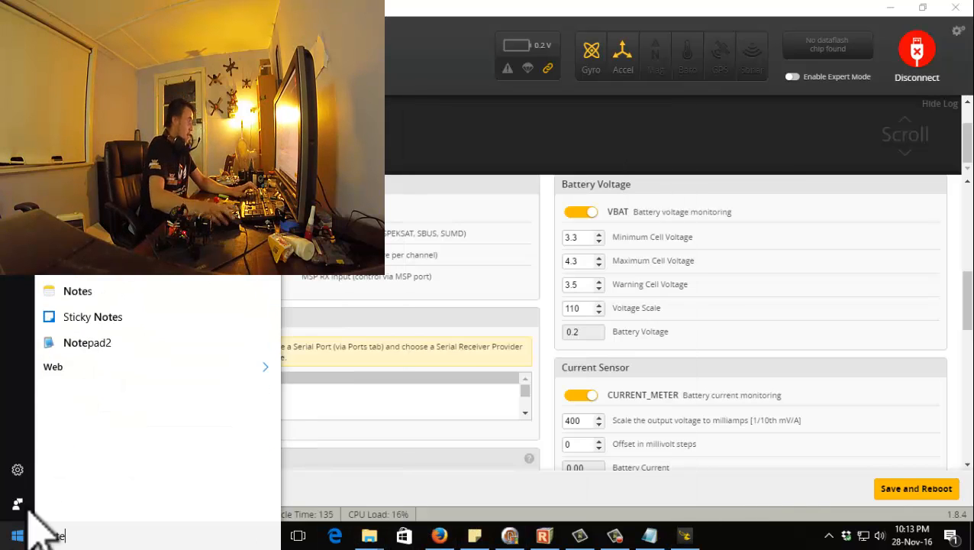
key("Return")
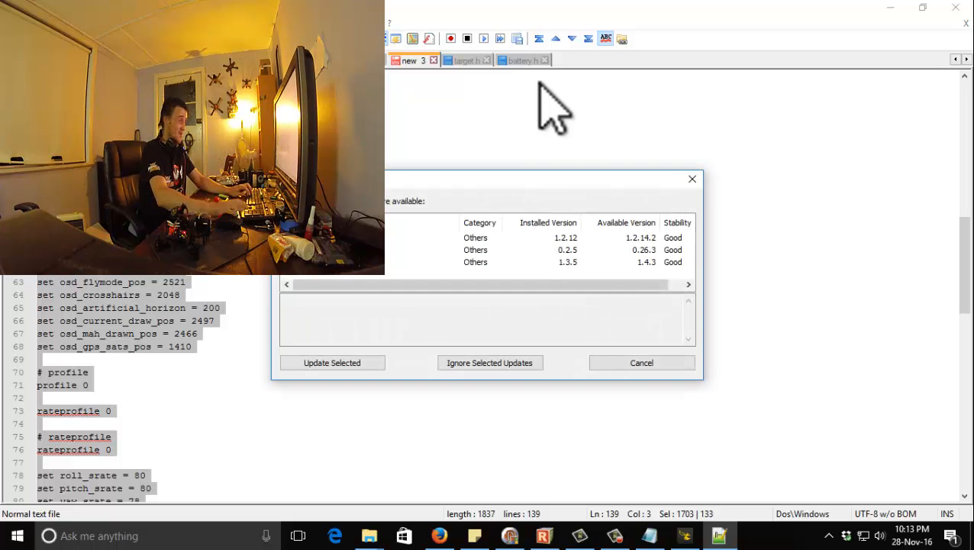
left_click(615, 362)
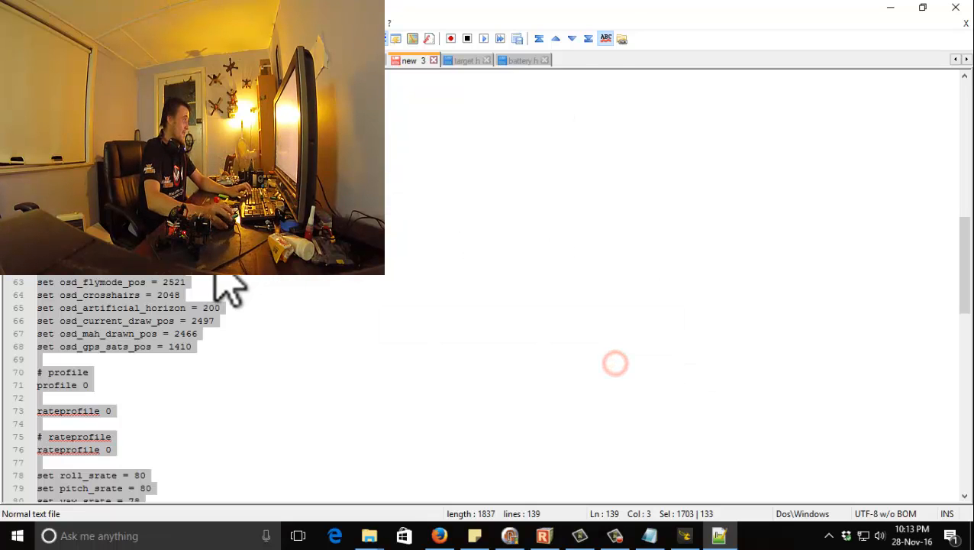
Run the saved dump in the flight controller's CLI, including its closing save command.
left_click(685, 535)
left_click(31, 374)
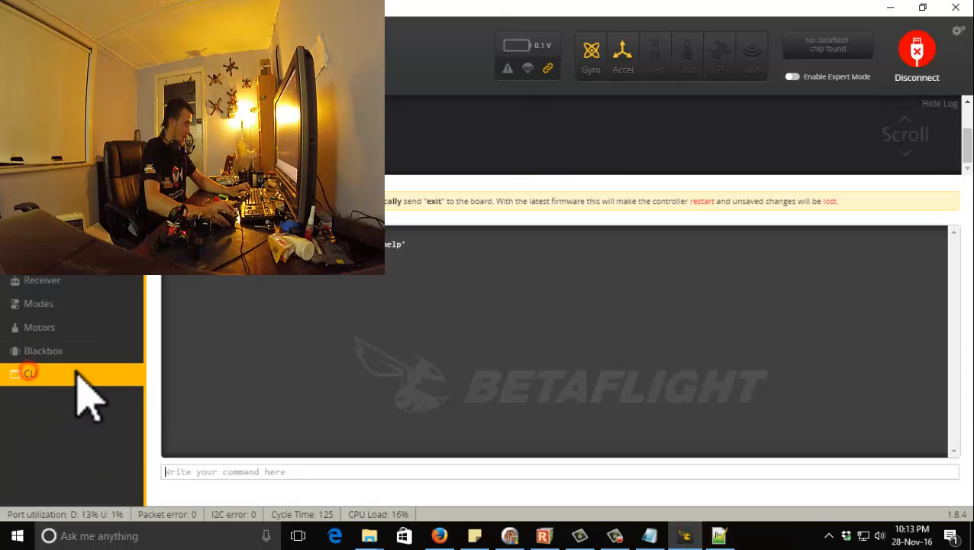
key("Return")
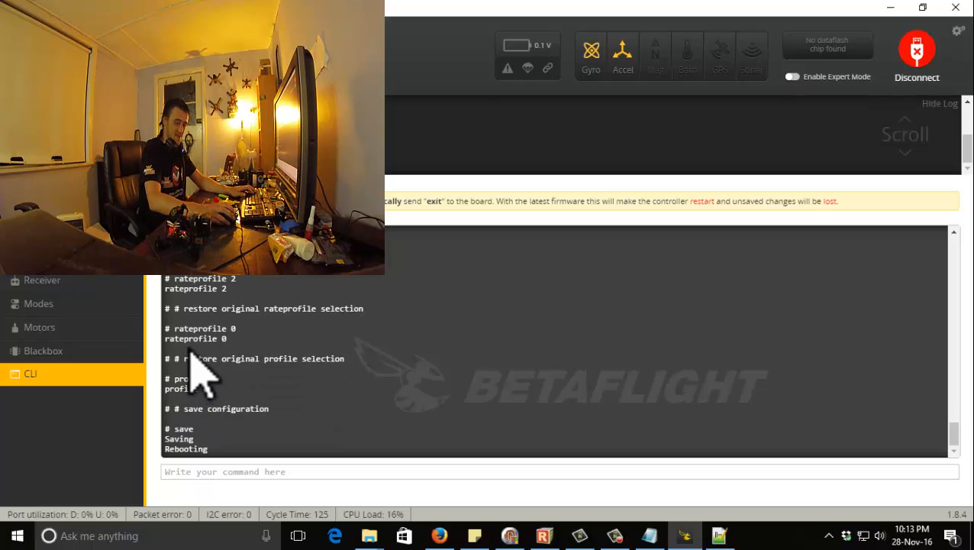
Reconnect to the rebooted flight controller on COM7.
left_click(916, 48)
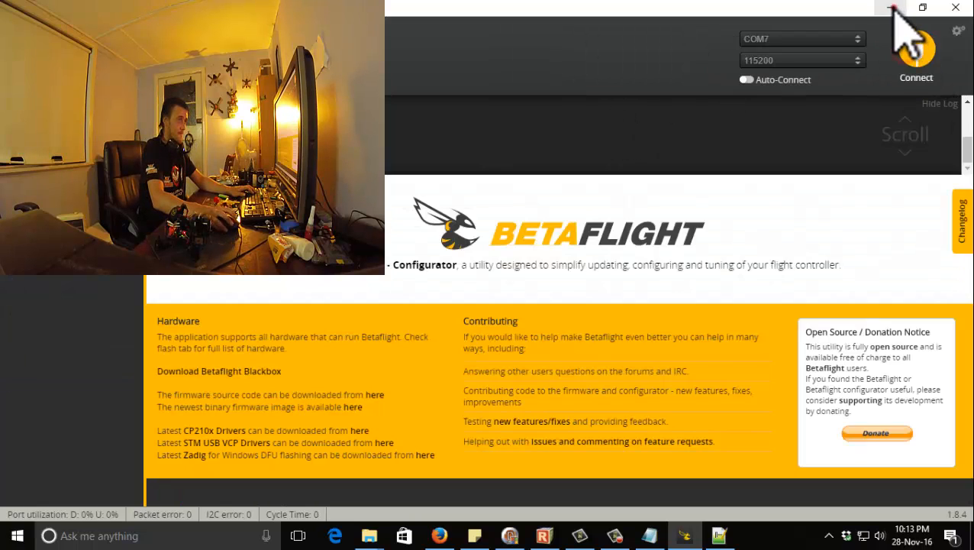
left_click(892, 7)
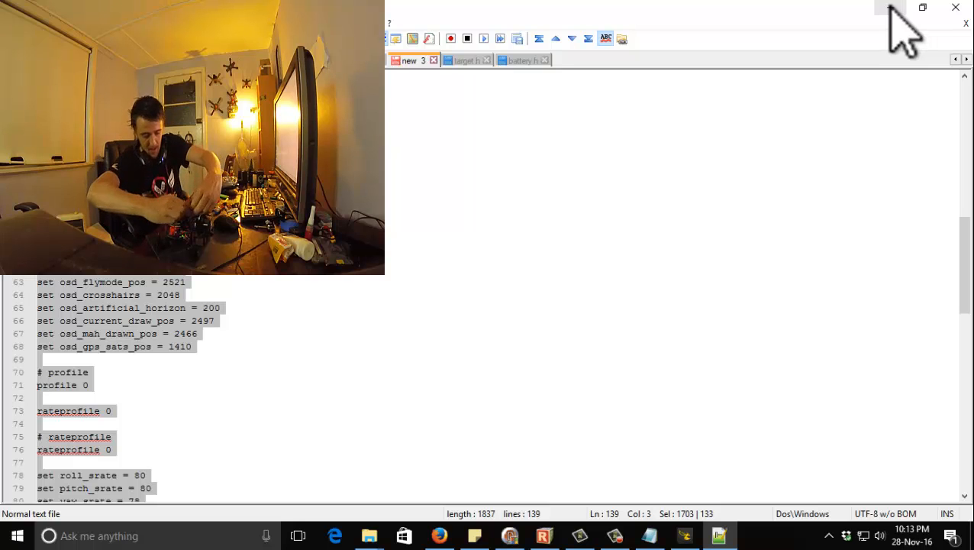
left_click(685, 535)
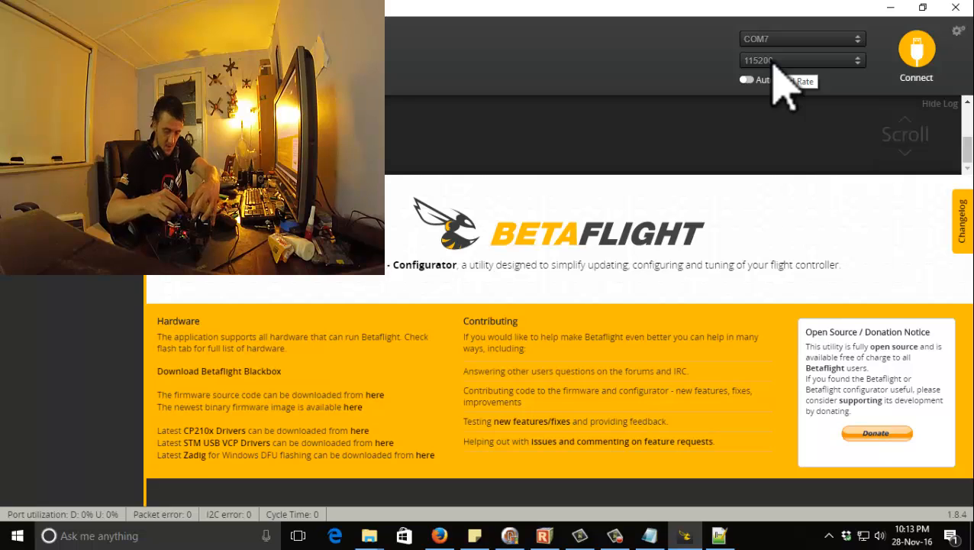
left_click(912, 49)
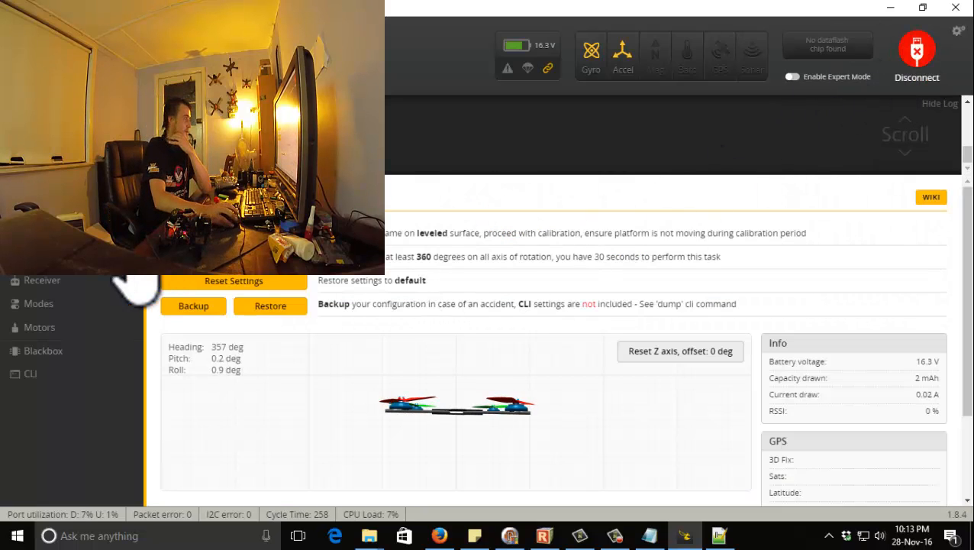
Make sure the 3D feature for reversible ESCs is enabled in the configuration, and save and reboot the flight controller.
left_click(100, 234)
scroll(488, 297, "down", 15)
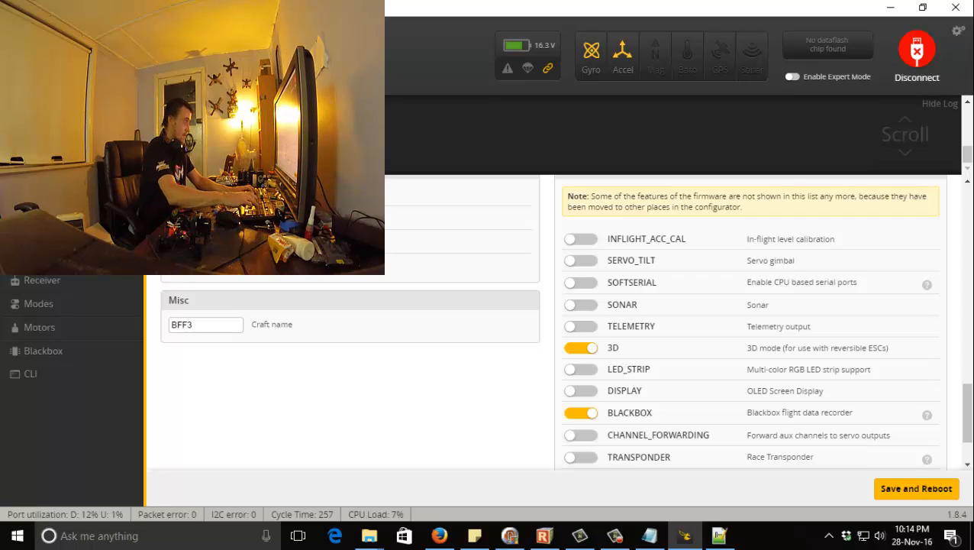
left_click(904, 489)
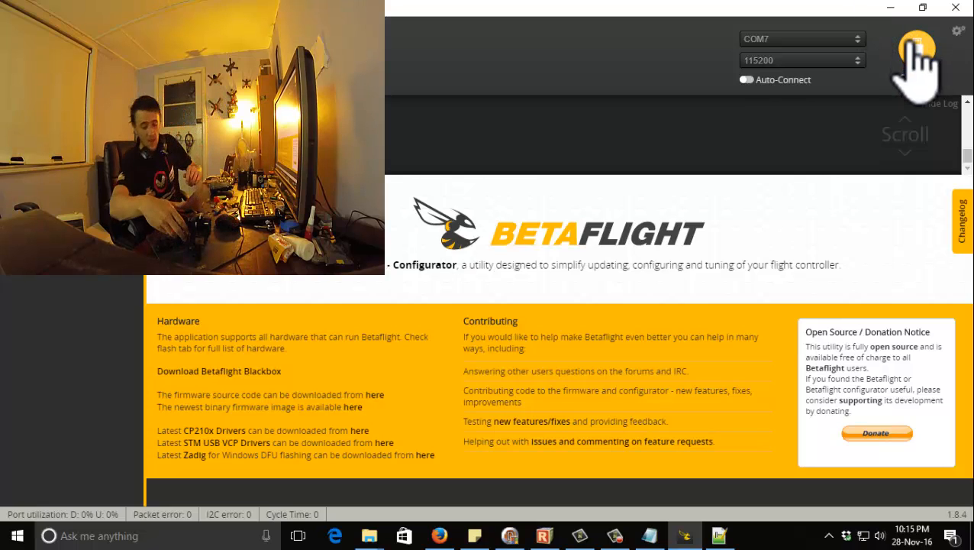
Reconnect on COM7 and check the receiver channels and the ARM and AIR MODE ranges.
left_click(917, 49)
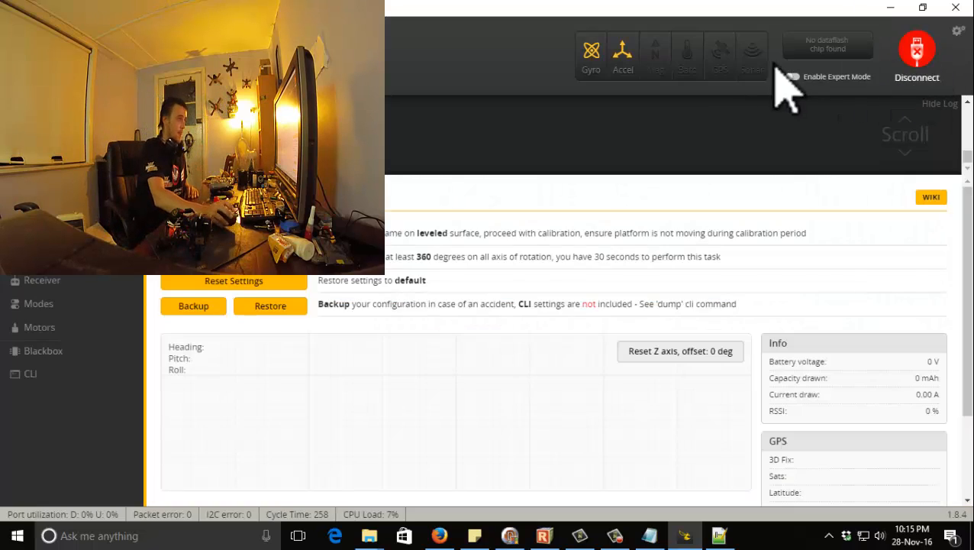
left_click(57, 283)
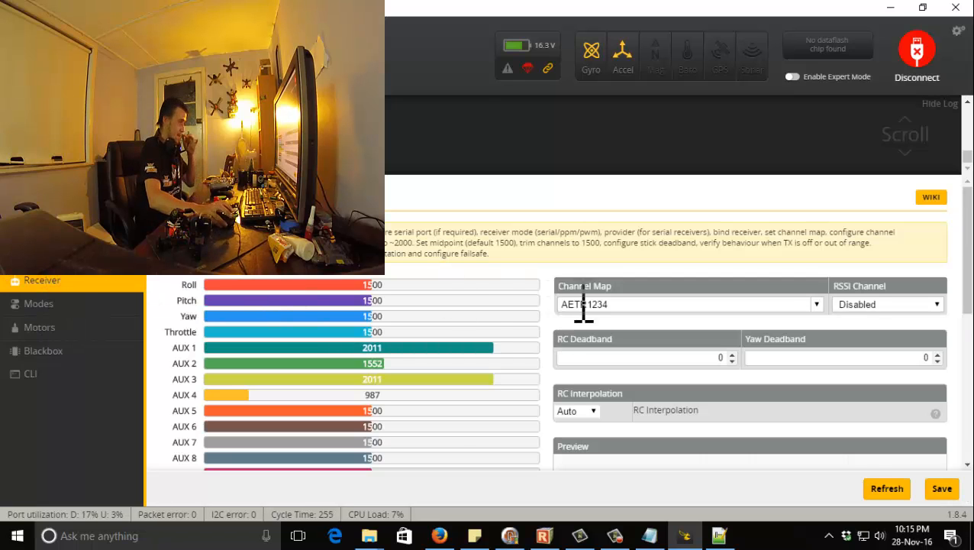
left_click(67, 303)
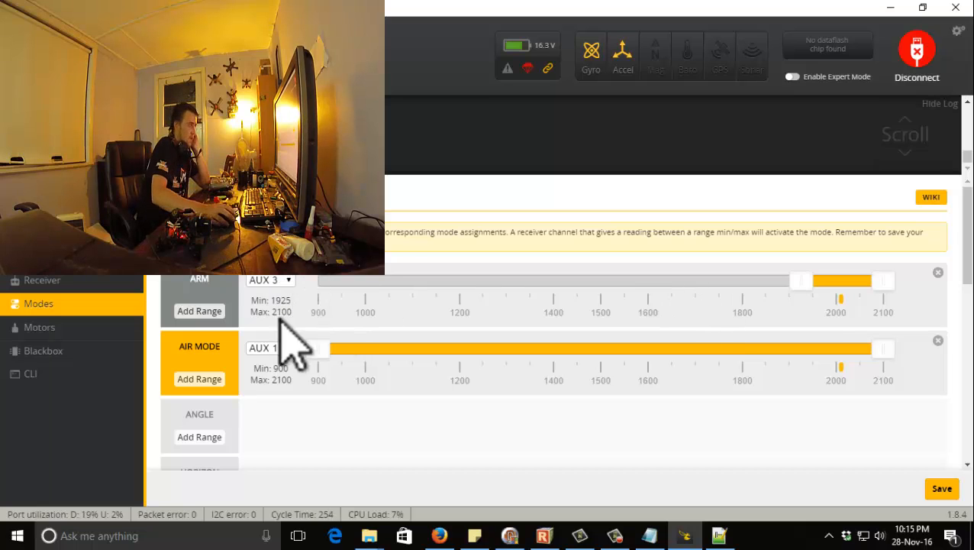
left_click(67, 279)
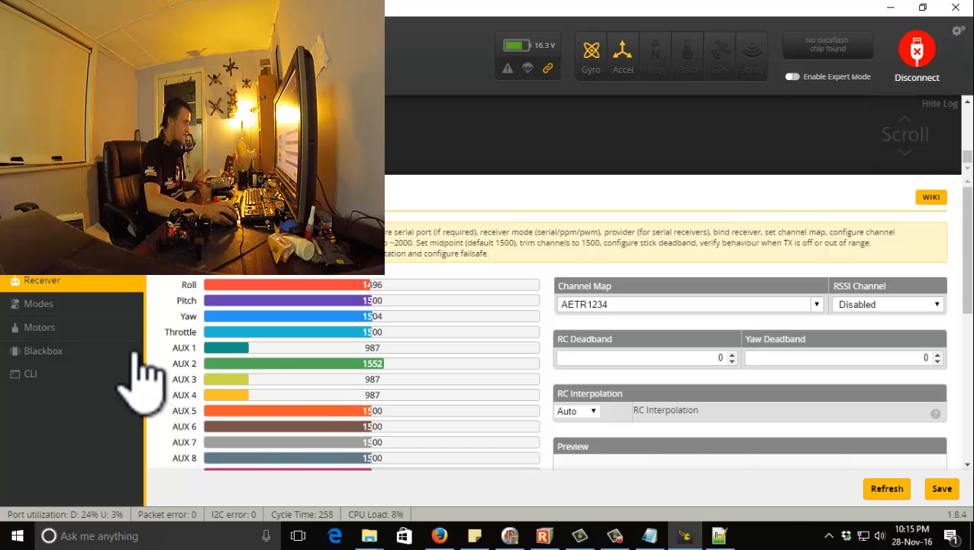
List the failsafe parameters in the CLI with "get fail" and copy the "failsafe_throttle = 1000" line.
left_click(54, 371)
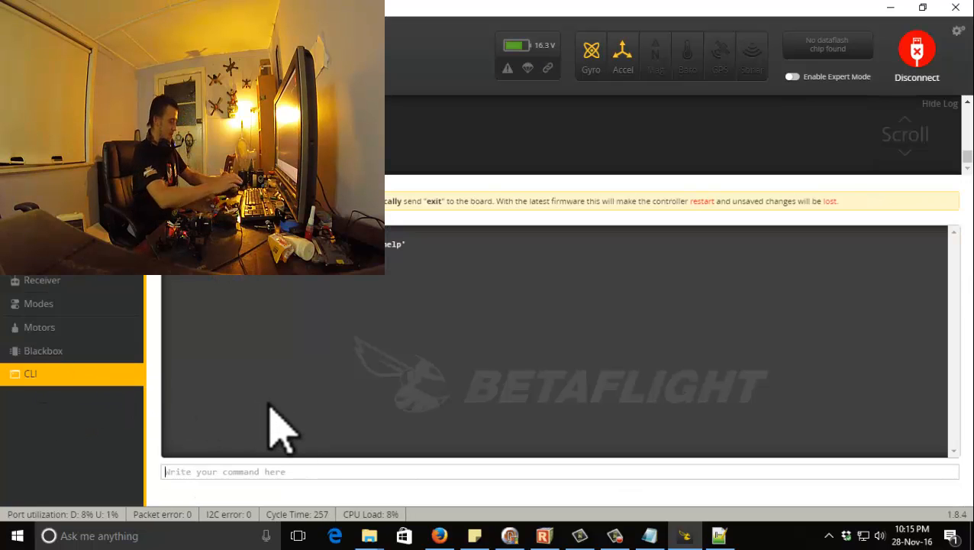
type("set")
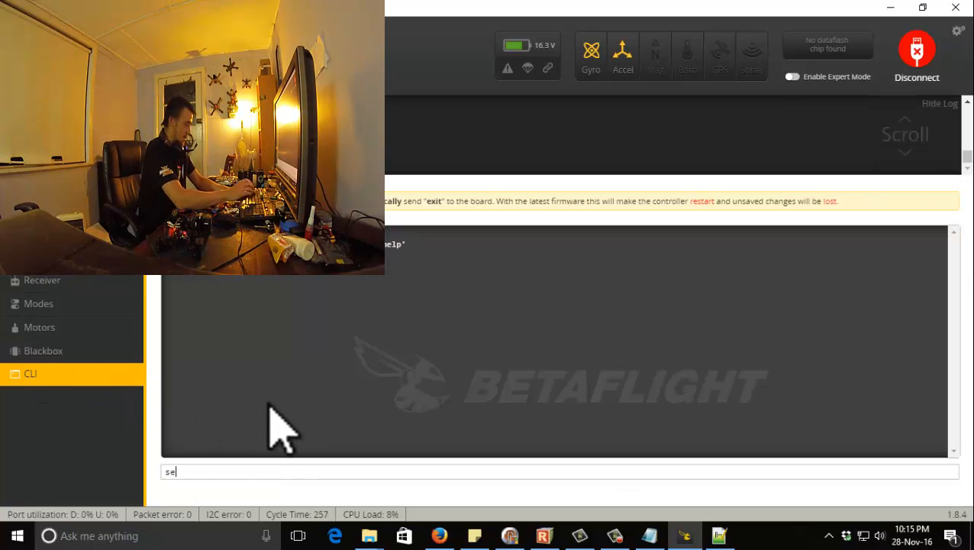
key("BackSpace")
key("BackSpace")
key("BackSpace")
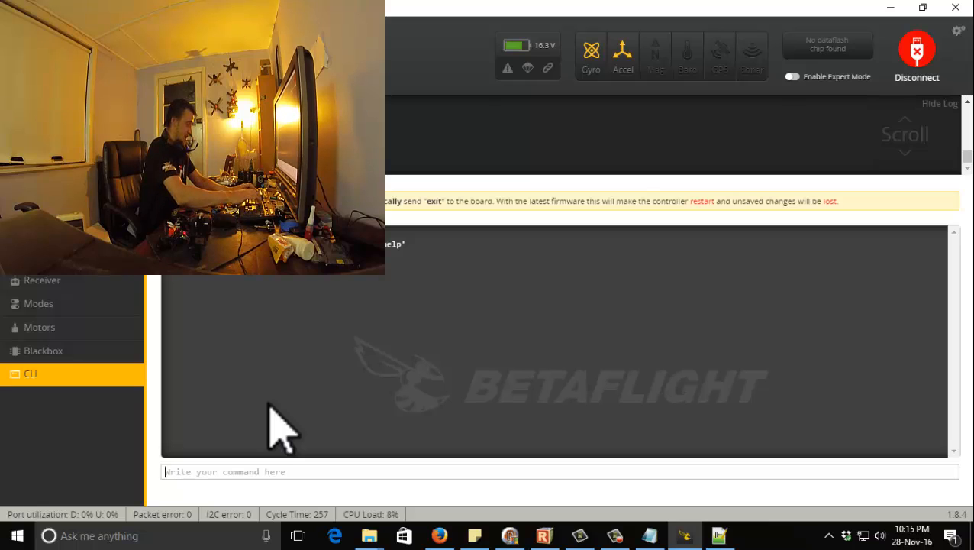
type("get fail")
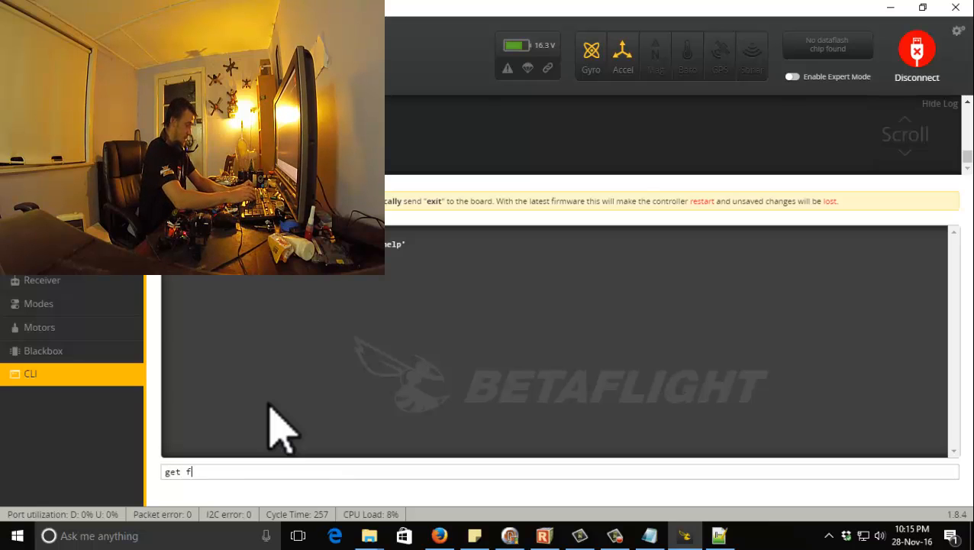
key("Return")
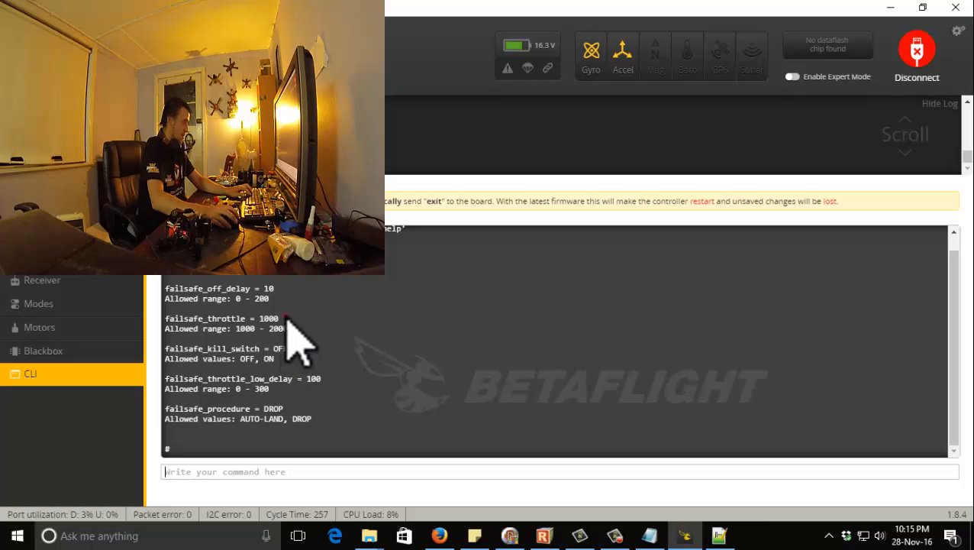
left_click_drag(279, 319, 167, 319)
key("ctrl+c")
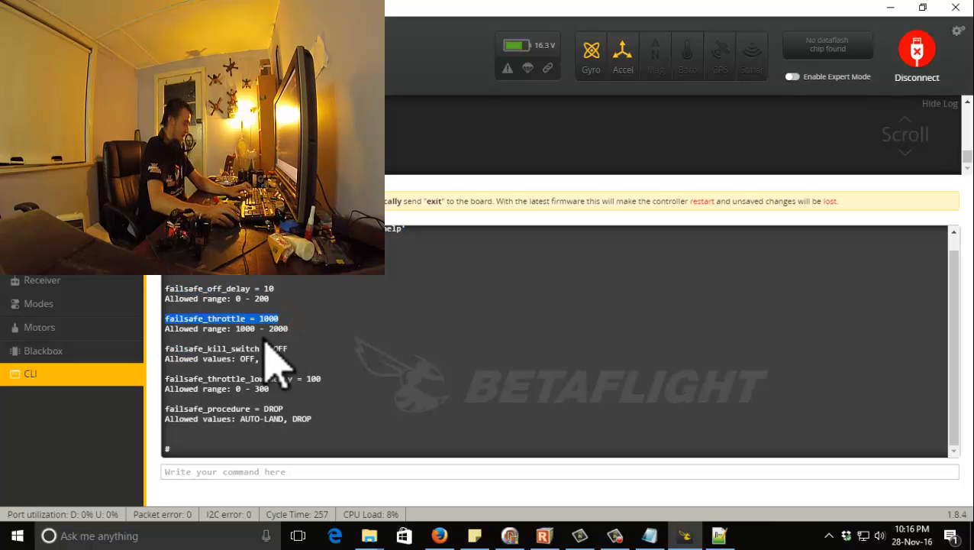
Try to set the failsafe throttle to 1475 by running the copied line edited to "failsafe_throttle = 1475" in the CLI.
left_click(285, 472)
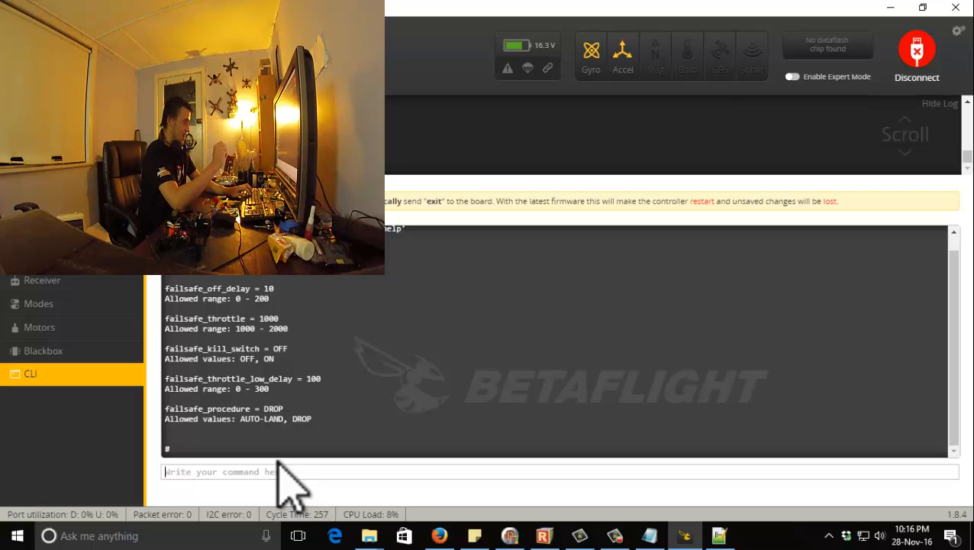
key("ctrl+v")
type("]")
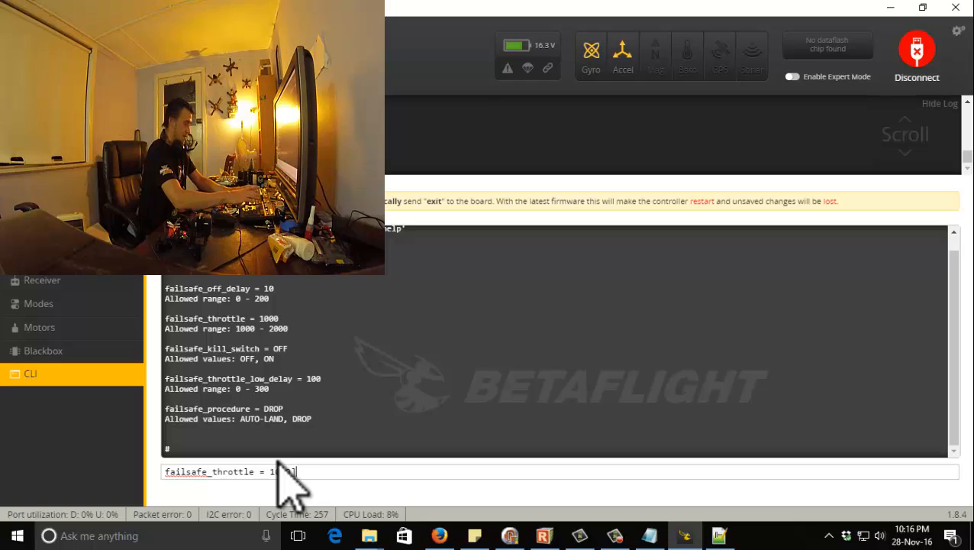
key("BackSpace")
key("BackSpace")
key("BackSpace")
key("BackSpace")
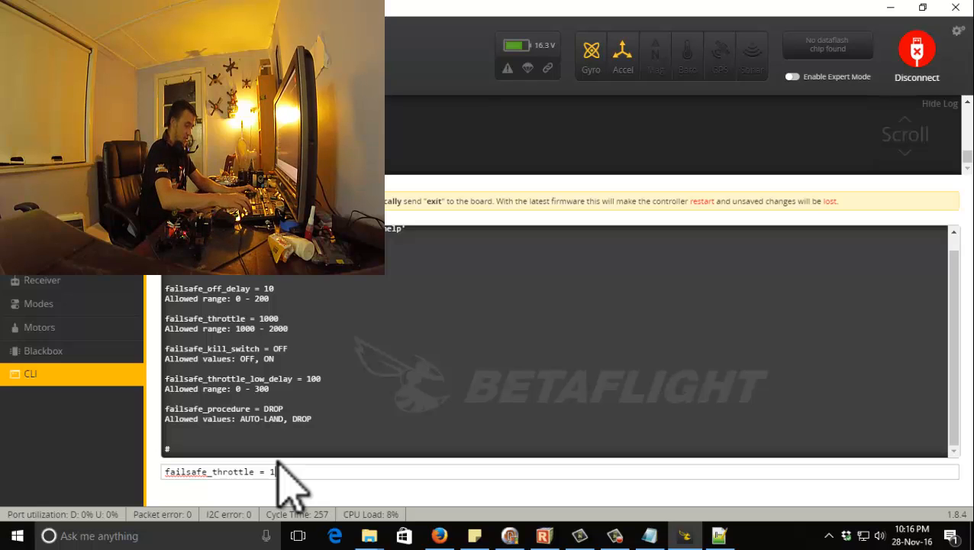
type("4")
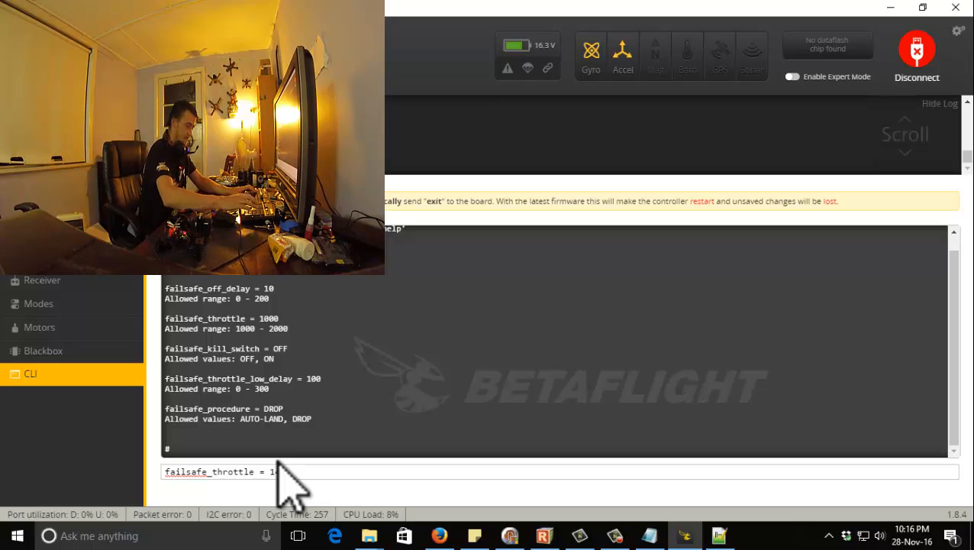
type("75")
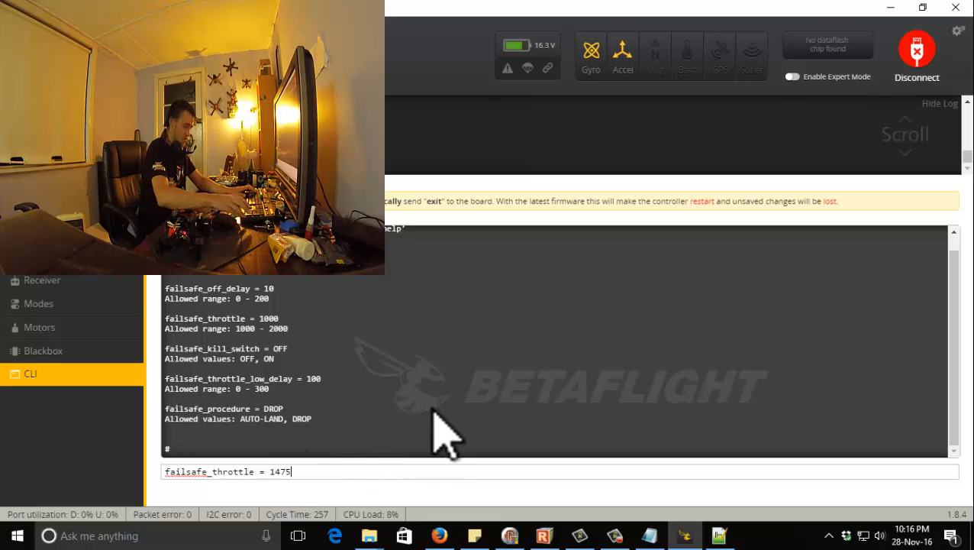
key("Return")
Recall the last CLI command, prefix it with "save" and run "save failsafe_throttle = 1475".
key("Up")
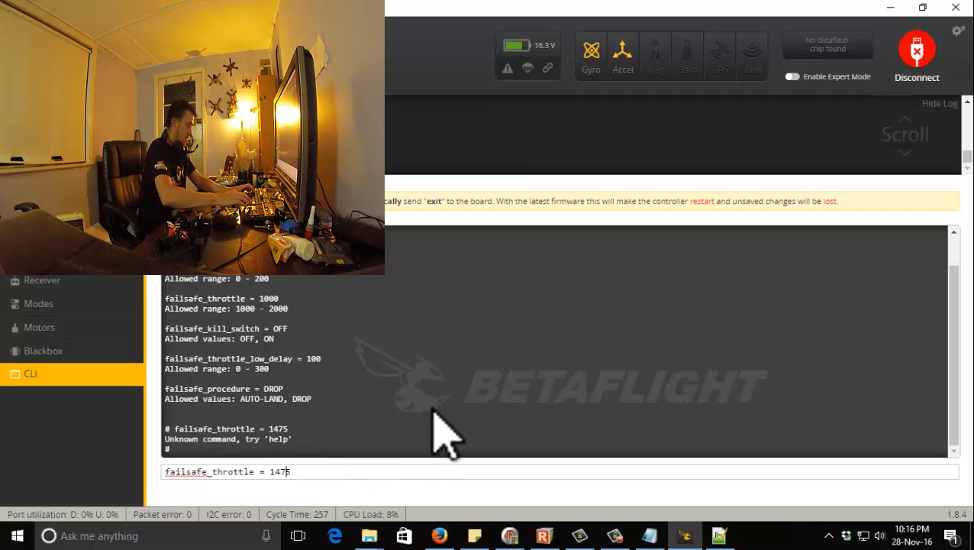
key("Left")
key("Left")
key("Left")
key("Left")
key("Left")
key("Left")
key("Left")
key("Left")
key("Left")
key("Left")
key("Left")
key("Left")
key("Left")
key("Left")
key("Left")
key("Left")
key("Left")
key("Left")
key("Left")
key("Left")
type("s")
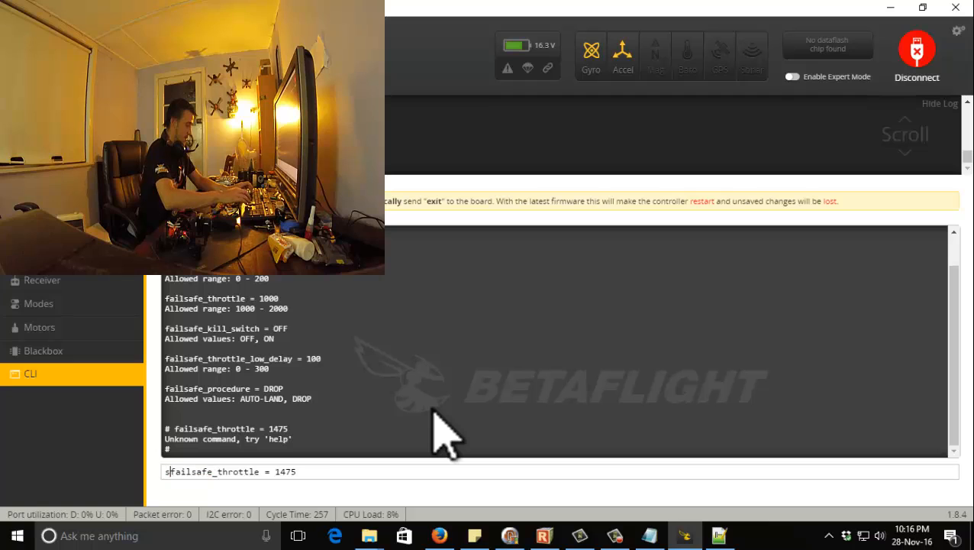
type("ave")
key("Return")
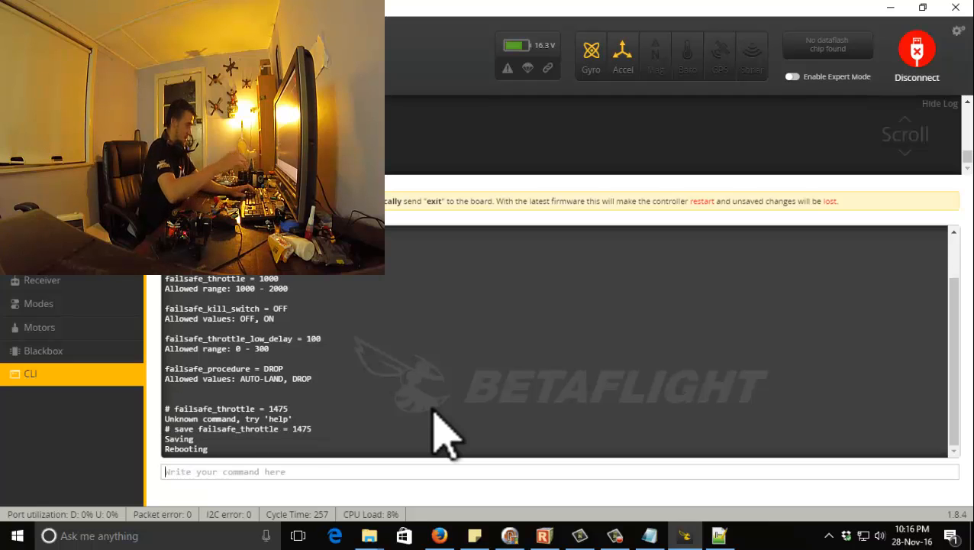